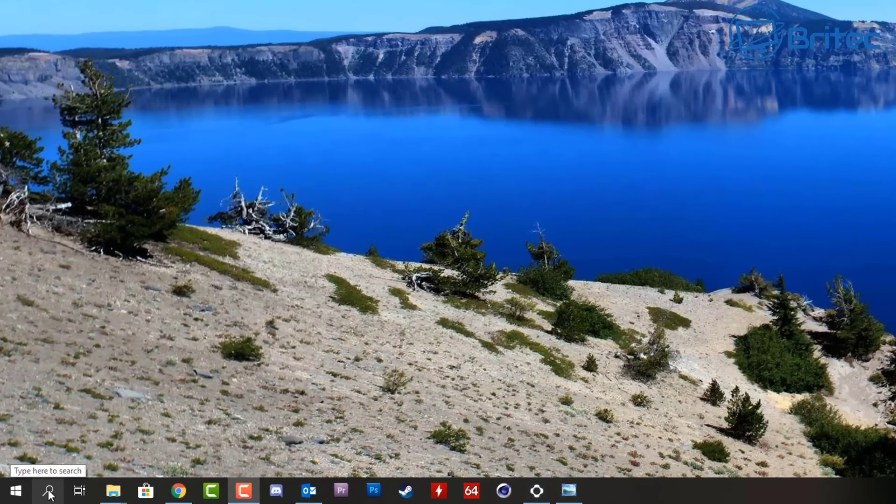
- Launch the Local Group Policy Editor from a 'gped' search and widen the policy tree pane
left_click(49, 491)
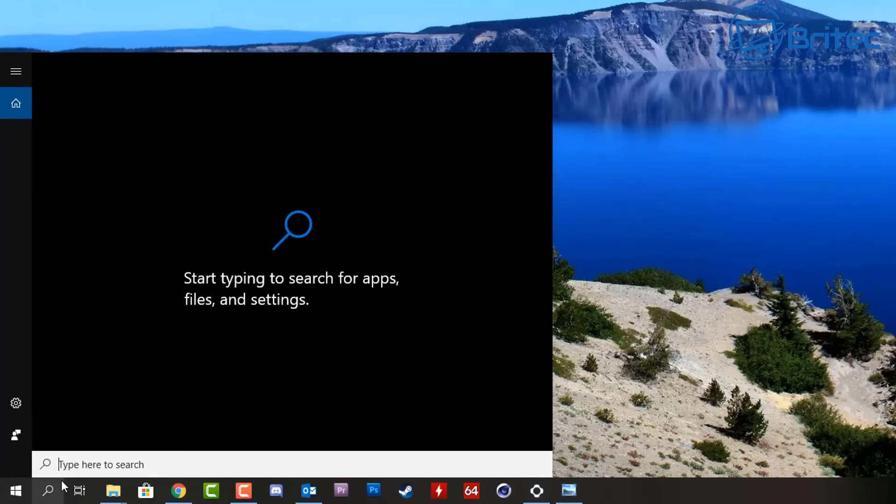
type("gpedit")
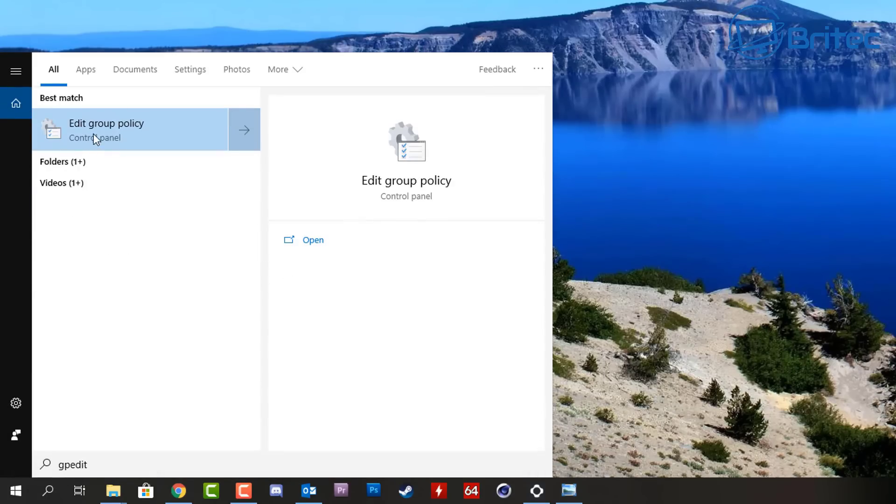
left_click(96, 133)
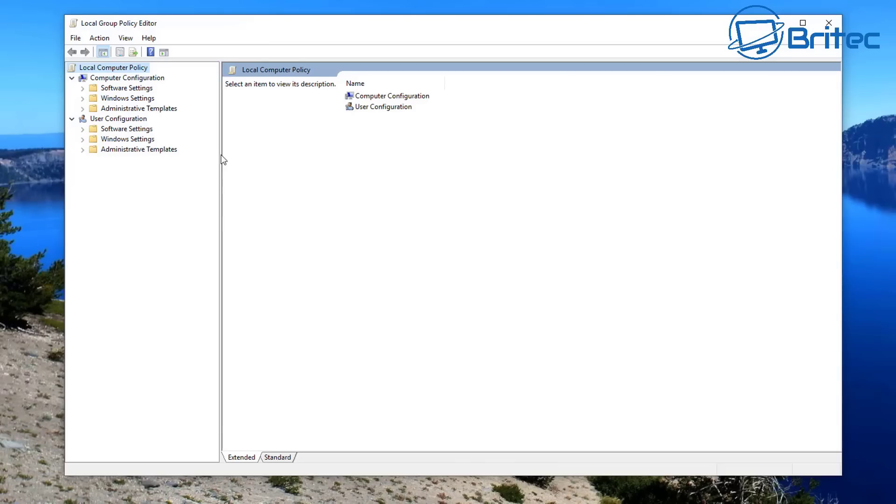
left_click_drag(222, 156, 288, 159)
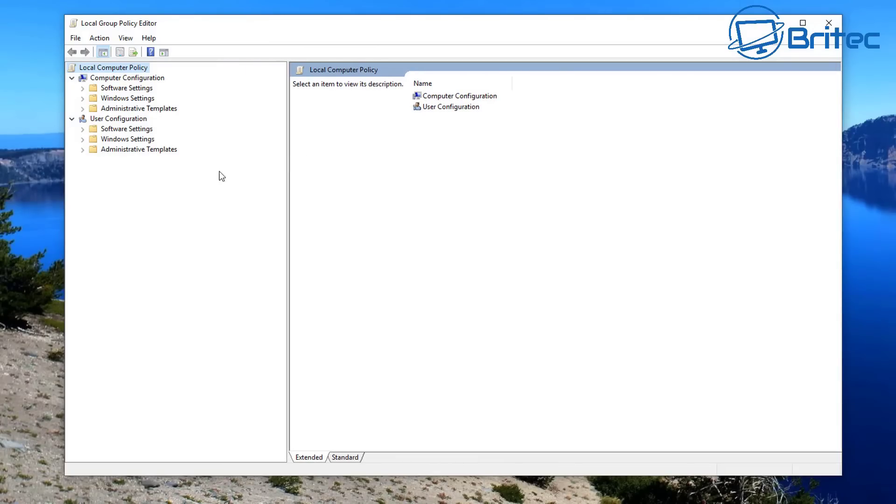
- Expand Computer Configuration > Windows Settings > Security Settings > Application Control Policies > AppLocker
left_click(130, 99)
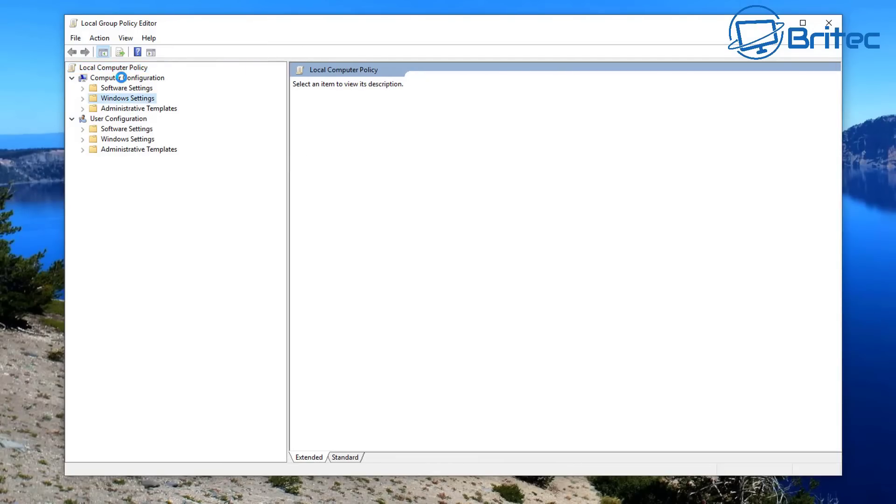
left_click(122, 78)
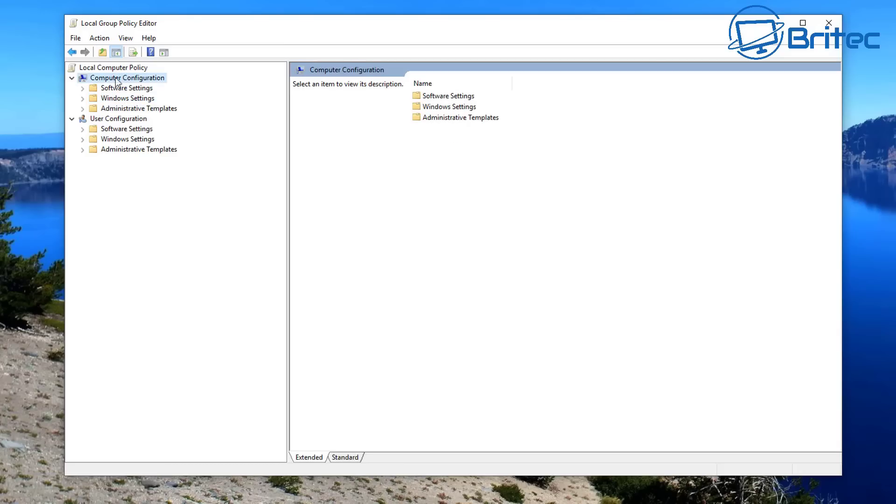
left_click(129, 100)
left_click(82, 99)
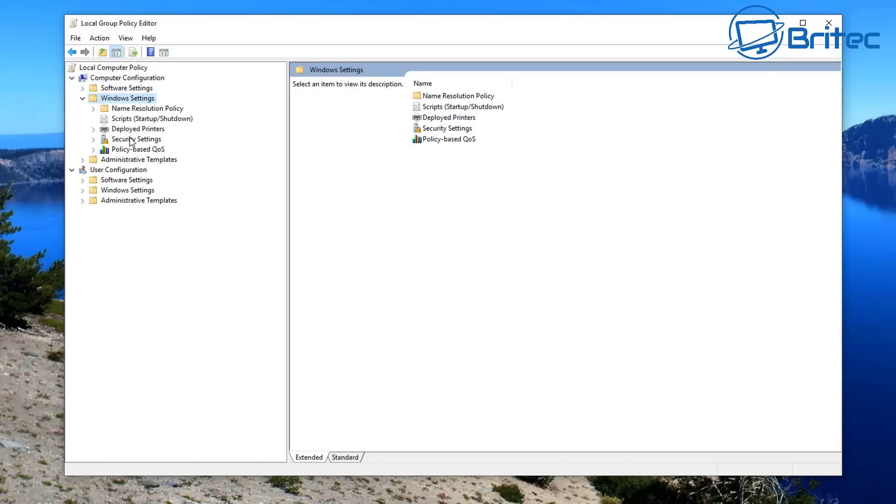
left_click(131, 141)
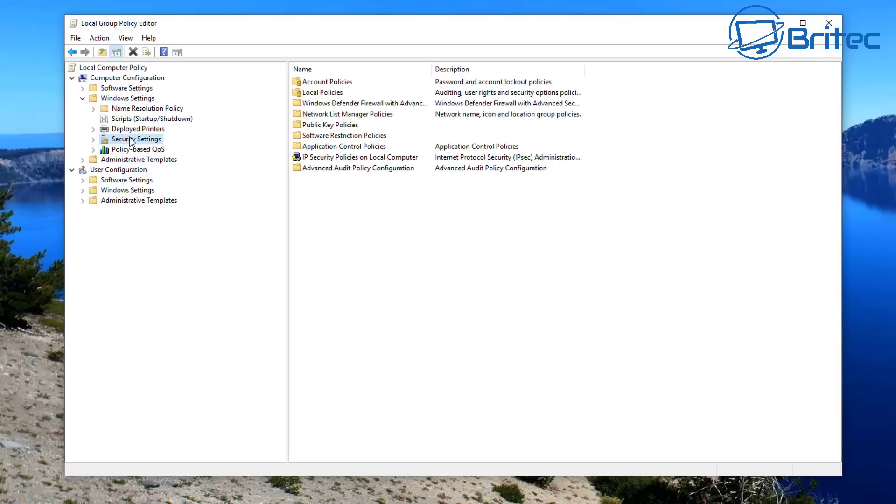
left_click(93, 140)
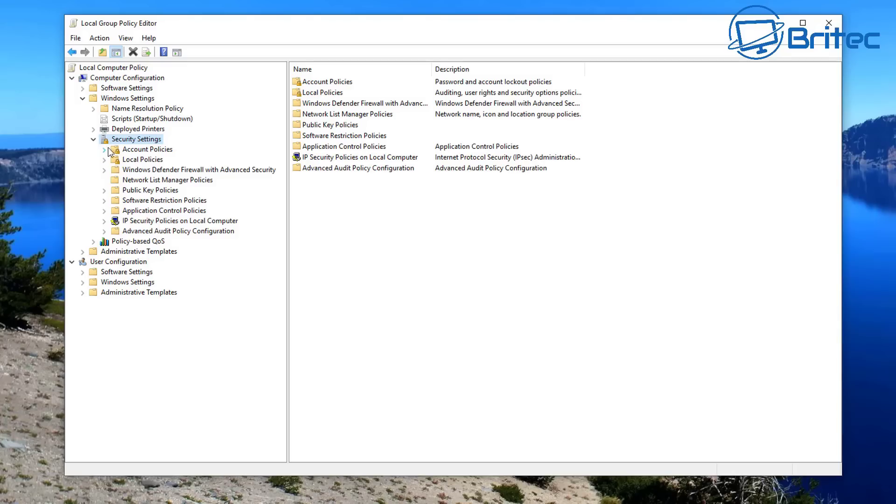
left_click(149, 212)
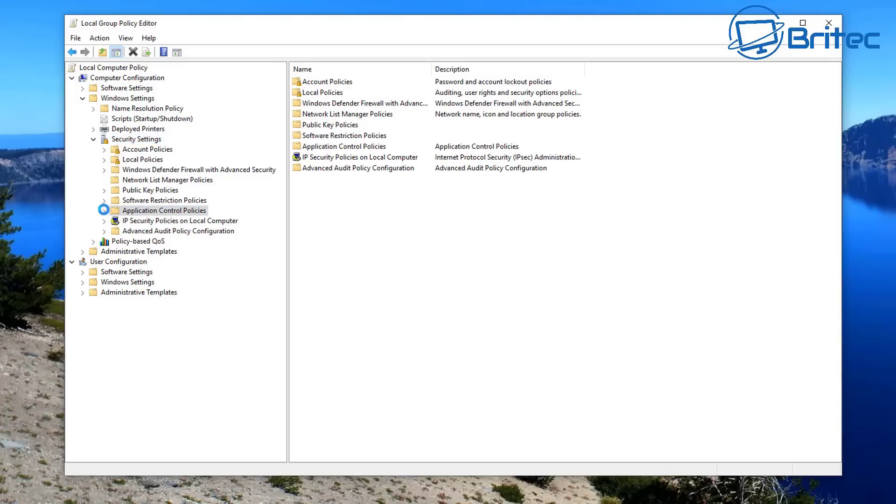
left_click(105, 212)
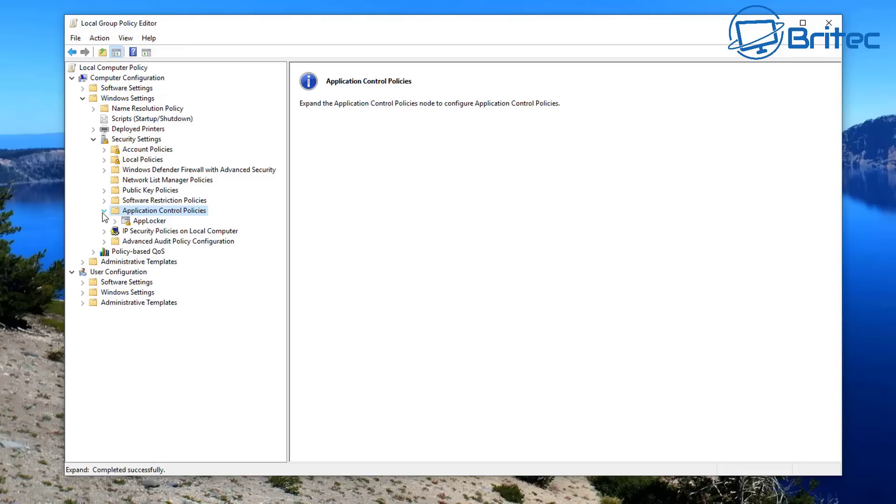
left_click(140, 222)
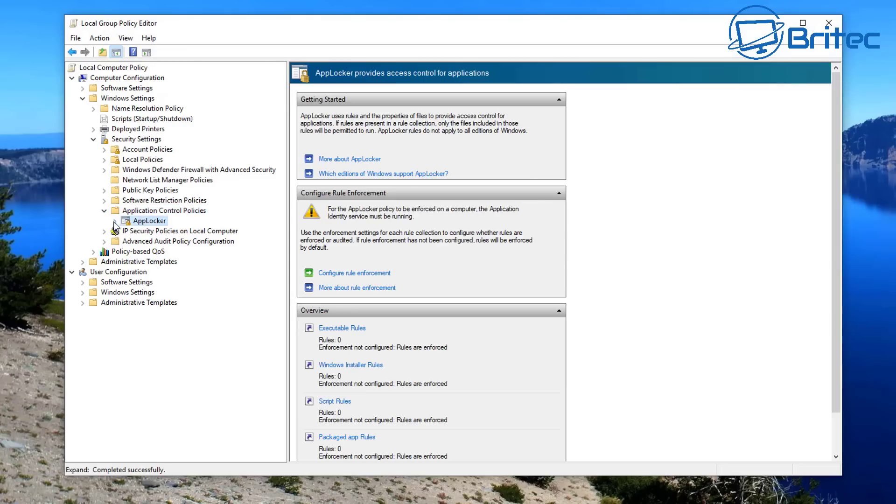
left_click(114, 223)
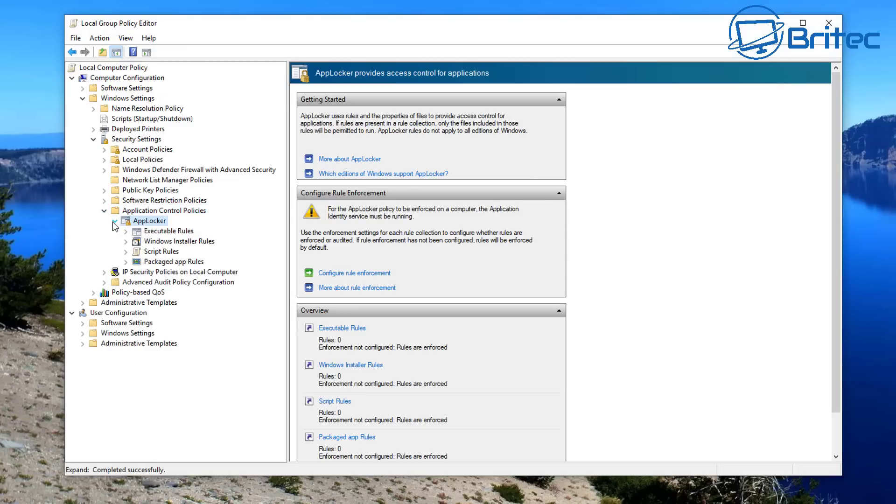
- In AppLocker Properties, mark Packaged app Rules enforcement as Configured with Enforce rules and apply
right_click(150, 222)
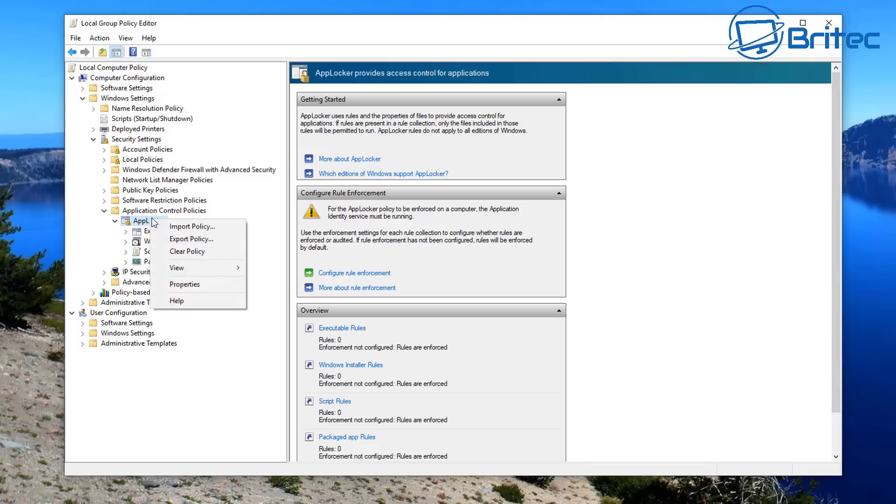
left_click(186, 284)
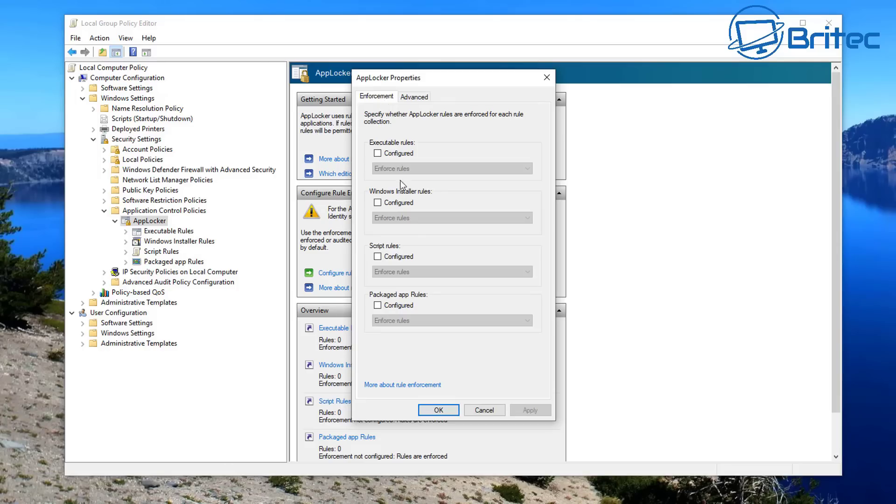
left_click(380, 310)
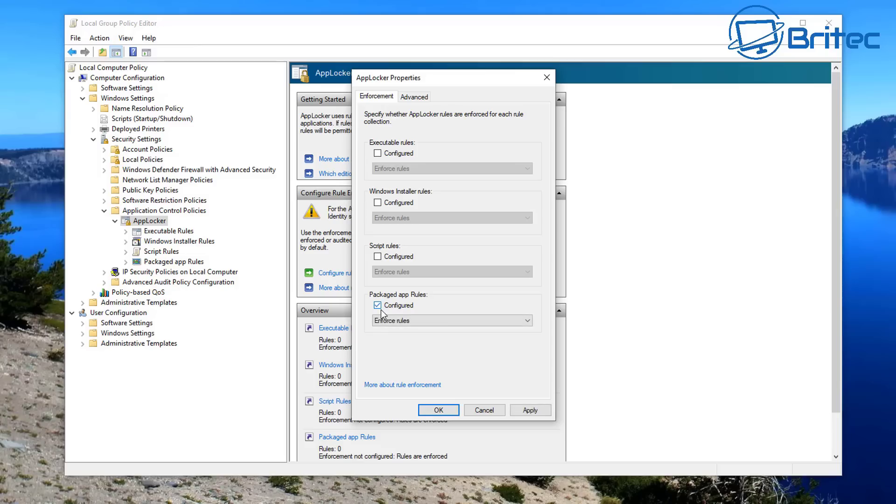
left_click(451, 321)
left_click(452, 321)
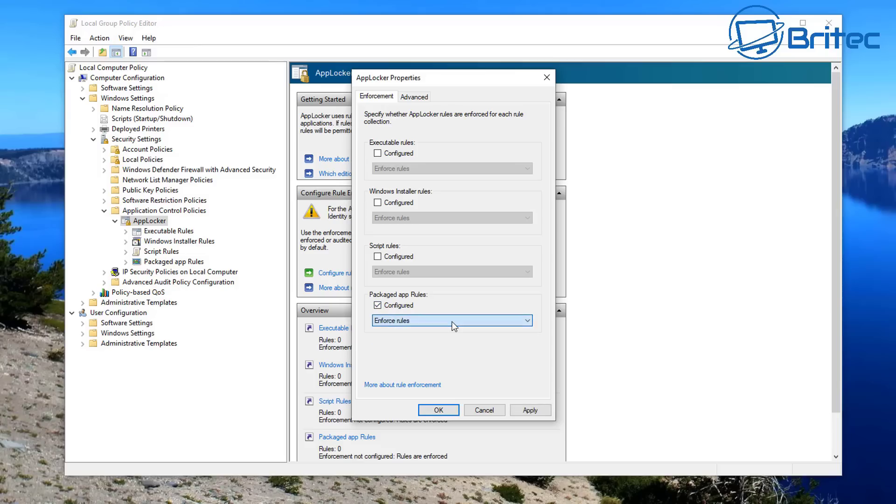
left_click(530, 411)
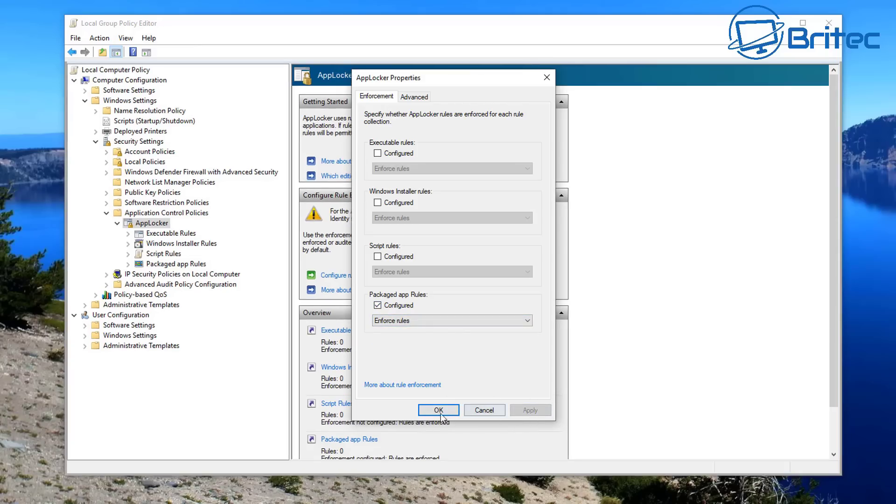
left_click(439, 410)
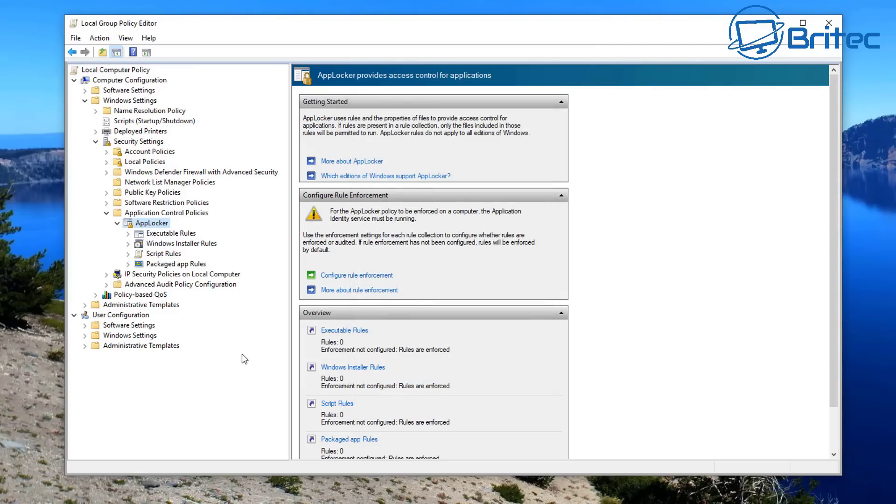
- Create the default Packaged app rule allowing Everyone to run all signed packaged apps
left_click(162, 264)
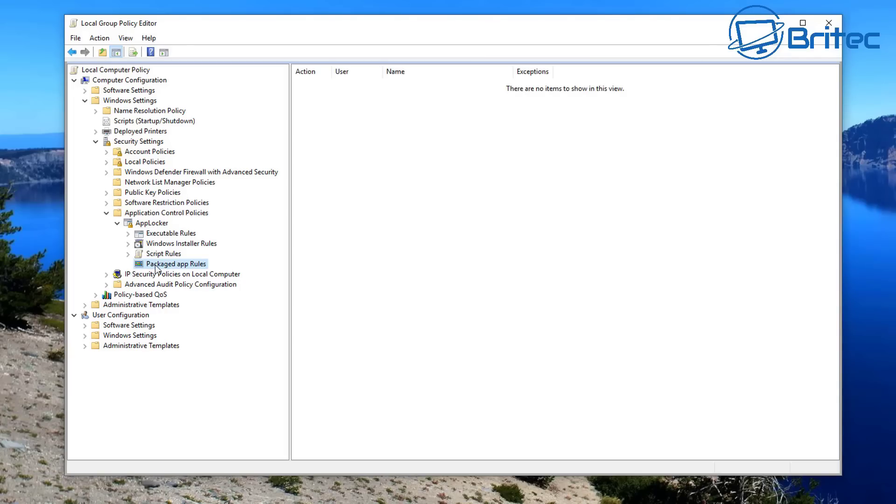
right_click(167, 266)
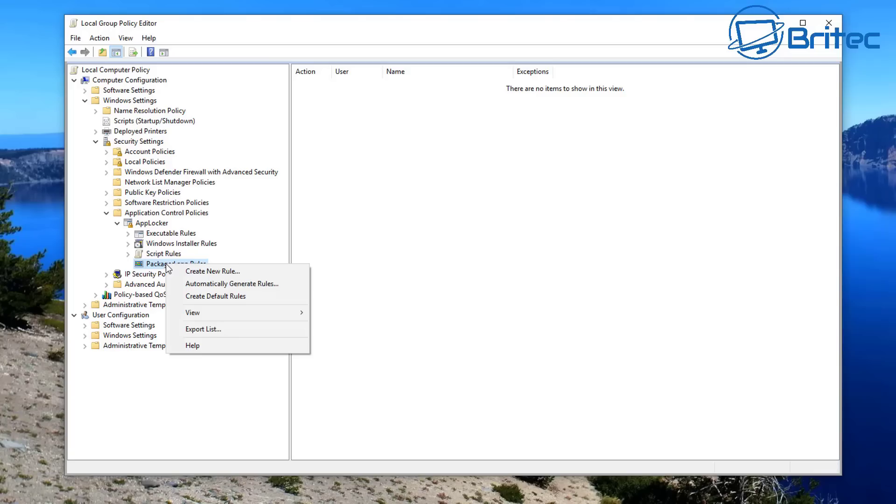
left_click(225, 298)
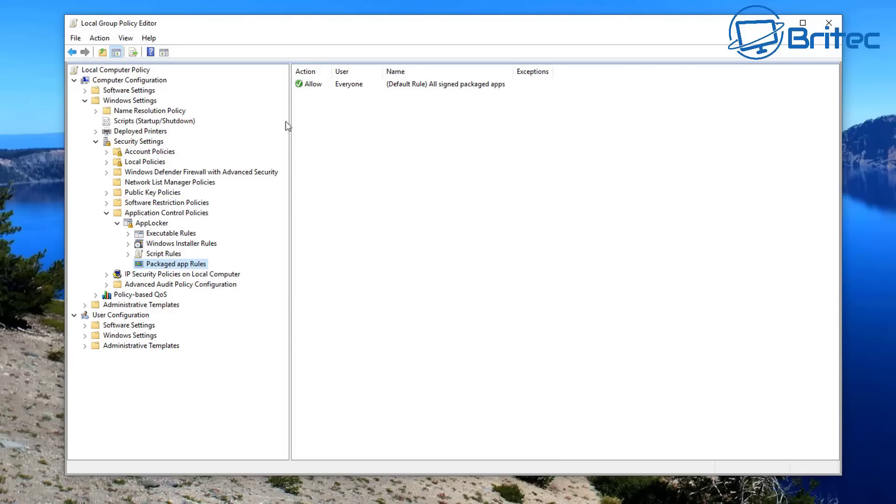
right_click(164, 267)
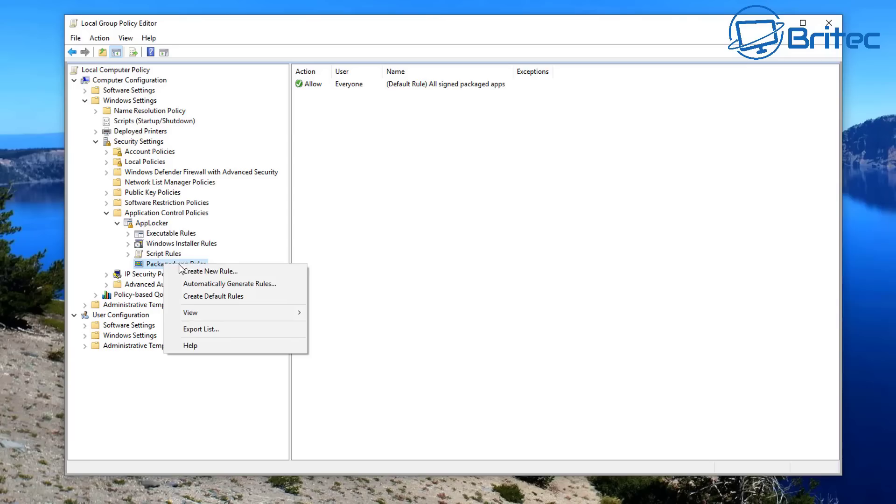
- Start a new packaged app rule set to Deny for Everyone, reaching the Publisher page
left_click(215, 272)
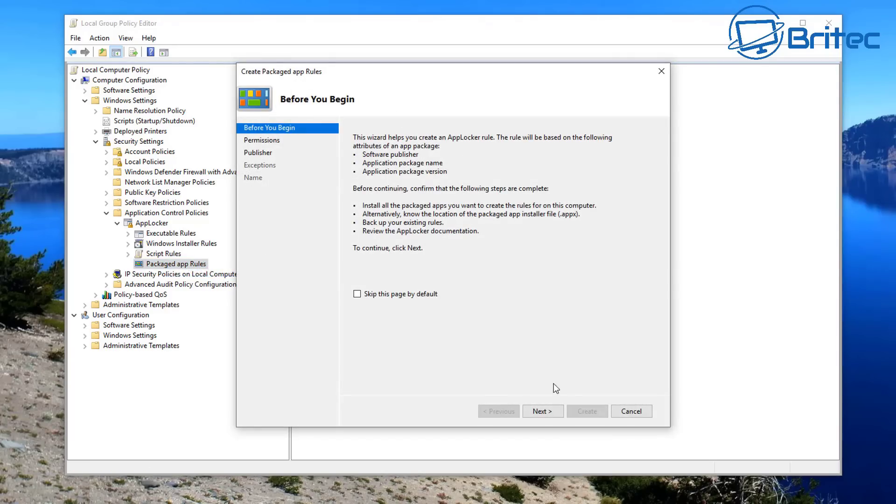
left_click(543, 412)
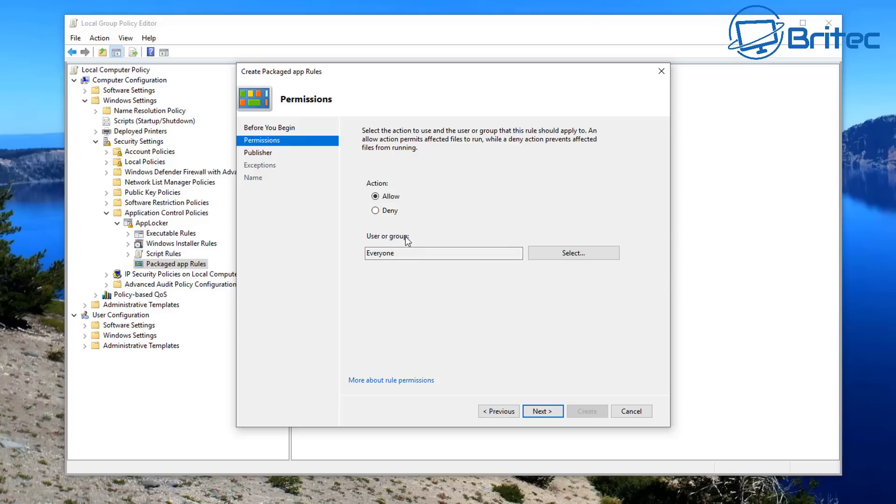
left_click(376, 211)
left_click(542, 413)
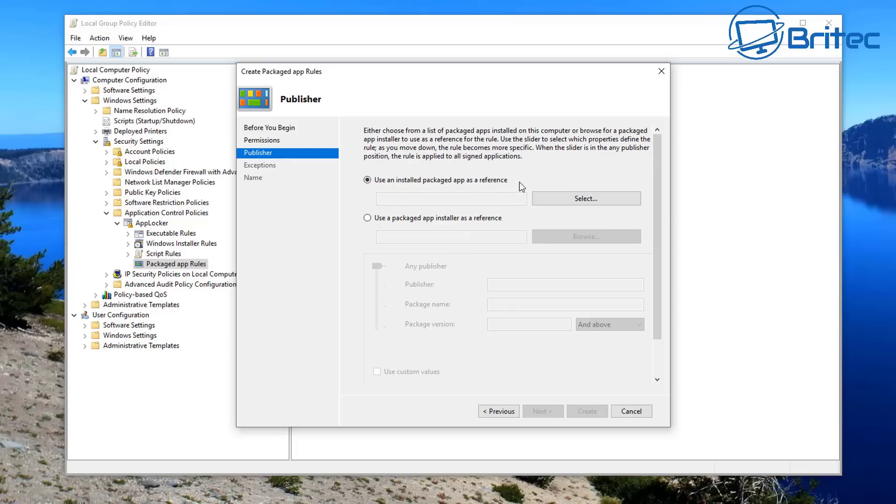
- Choose Candy Crush Friends (king.com.CandyCrushFriends, version 1.8.0.0) as the rule's reference app
left_click(575, 201)
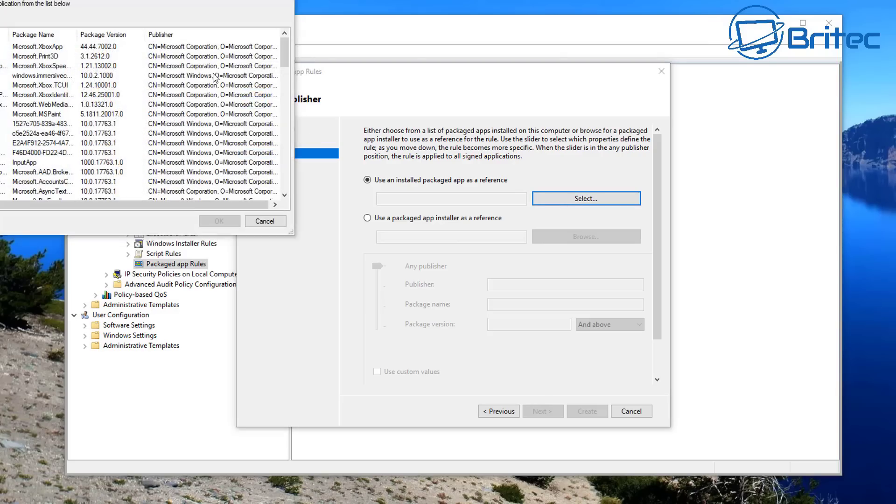
left_click_drag(156, 2, 450, 140)
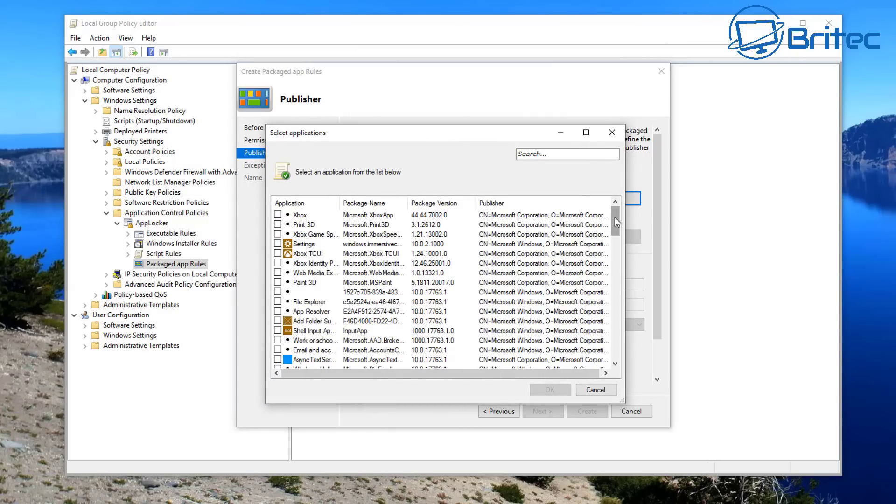
left_click_drag(615, 218, 620, 326)
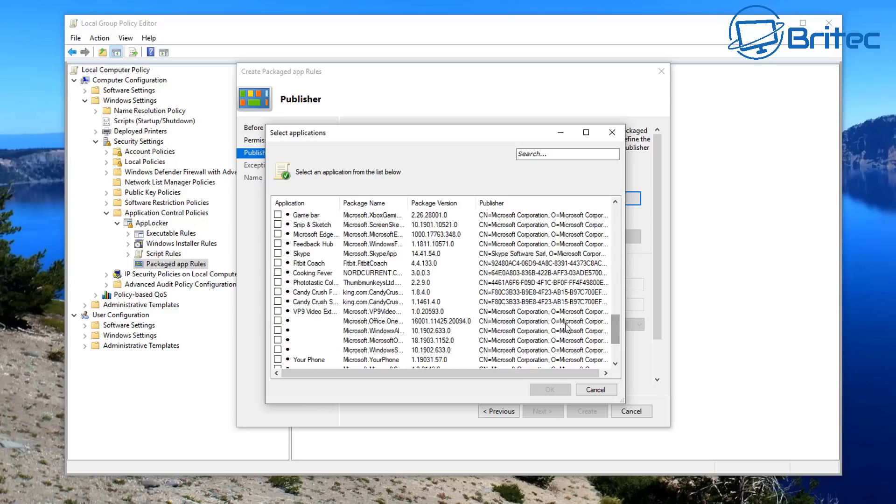
left_click(279, 302)
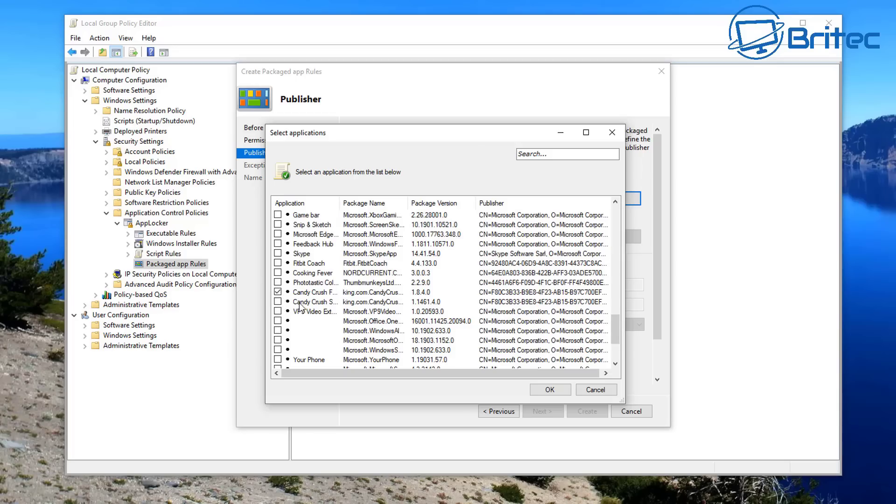
left_click(278, 292)
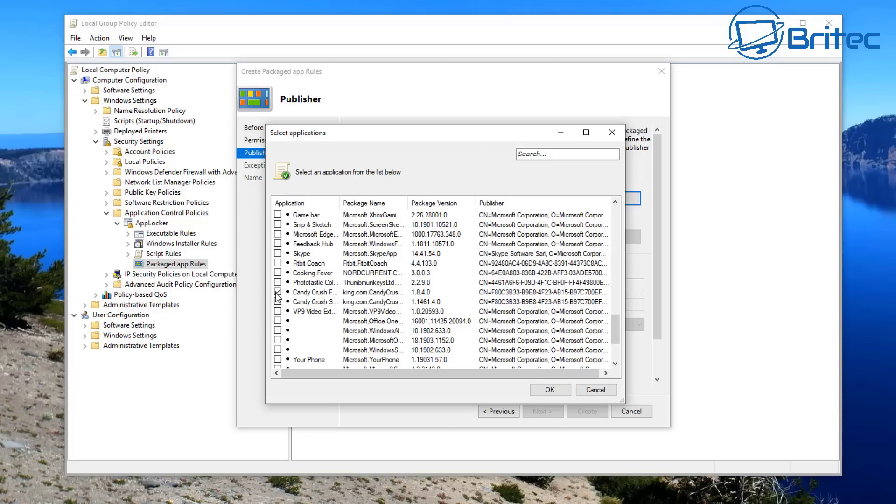
left_click(549, 390)
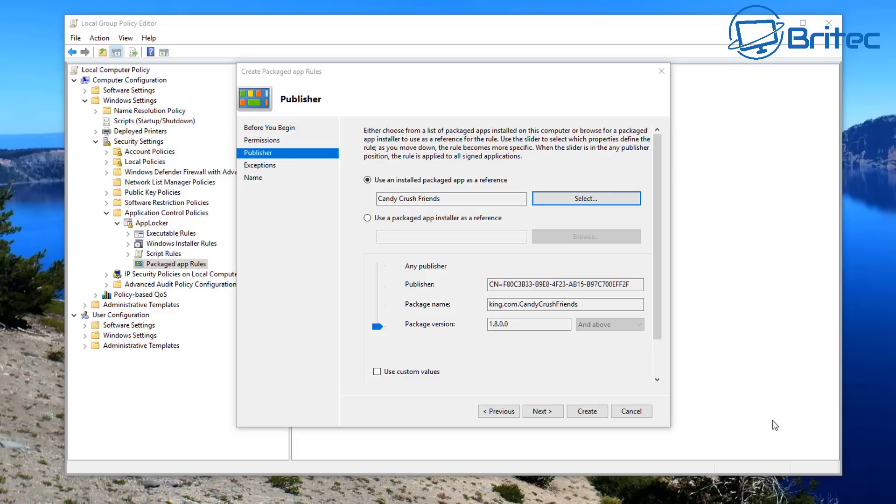
- Finish the wizard without exceptions, creating the king.com.CandyCrushFriends Deny rule for Everyone
left_click(541, 411)
left_click(545, 413)
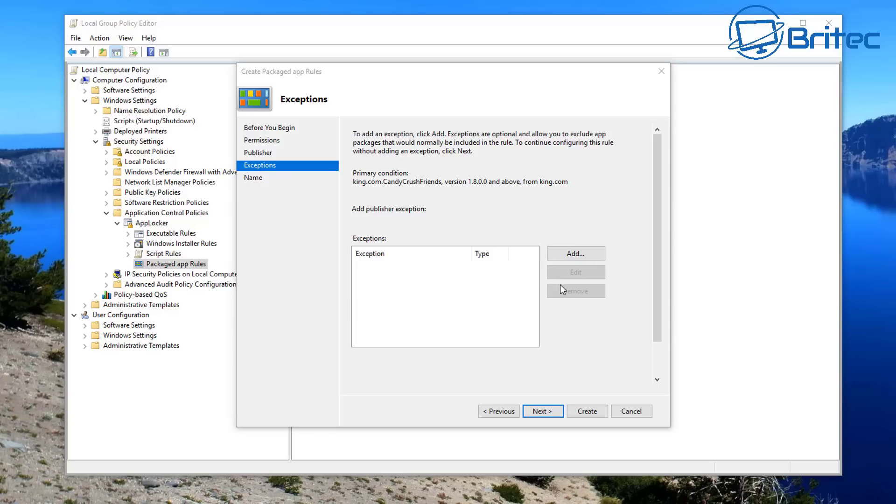
left_click(542, 411)
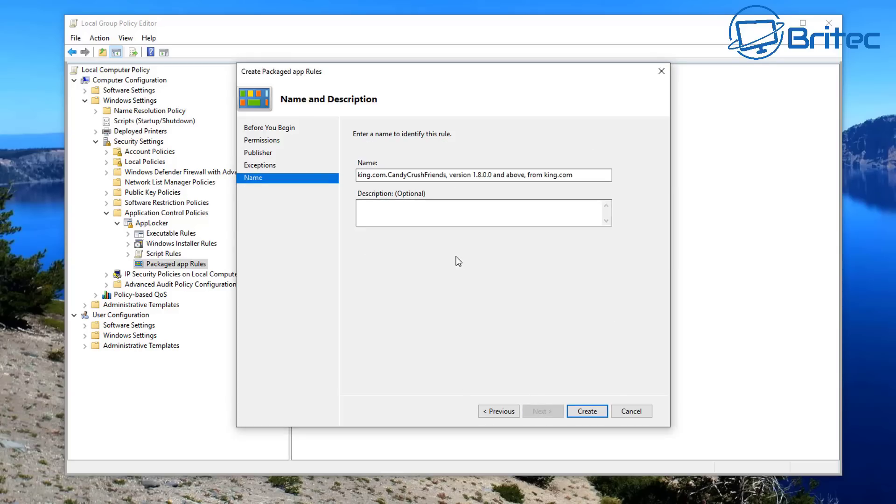
left_click(585, 412)
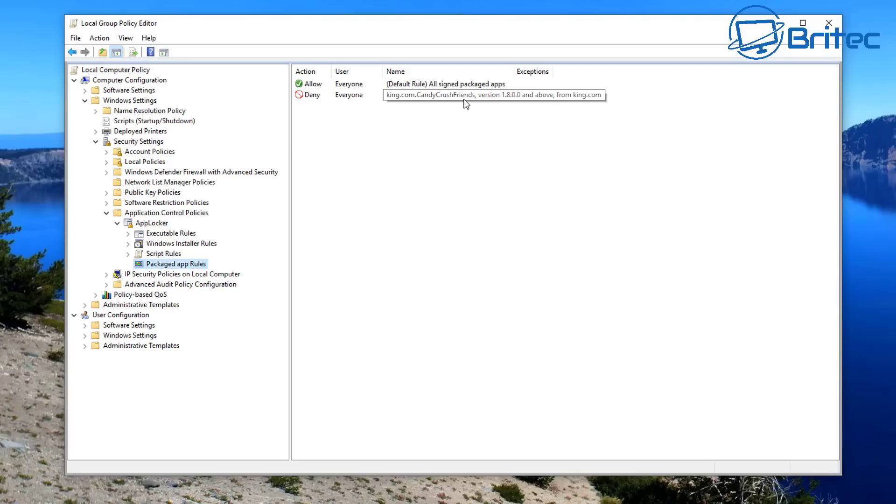
- Begin a second packaged app rule set to Deny for Everyone and list installed apps
right_click(168, 265)
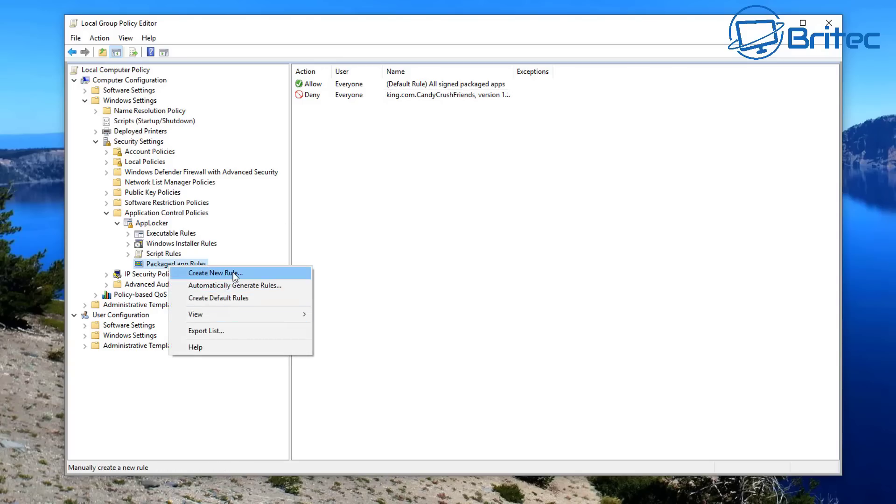
left_click(233, 273)
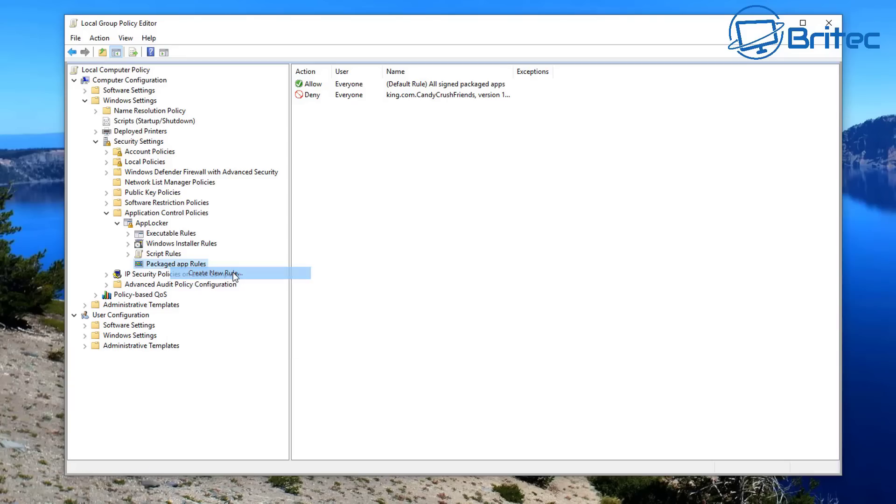
left_click(545, 412)
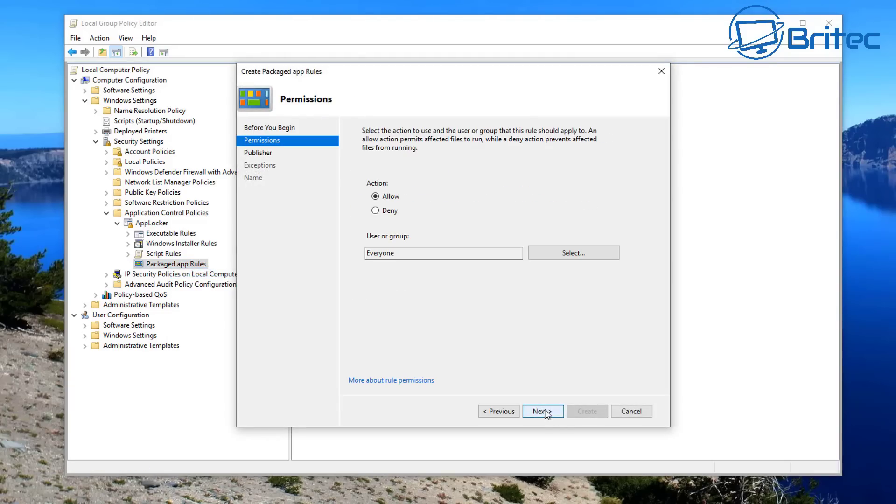
left_click(388, 211)
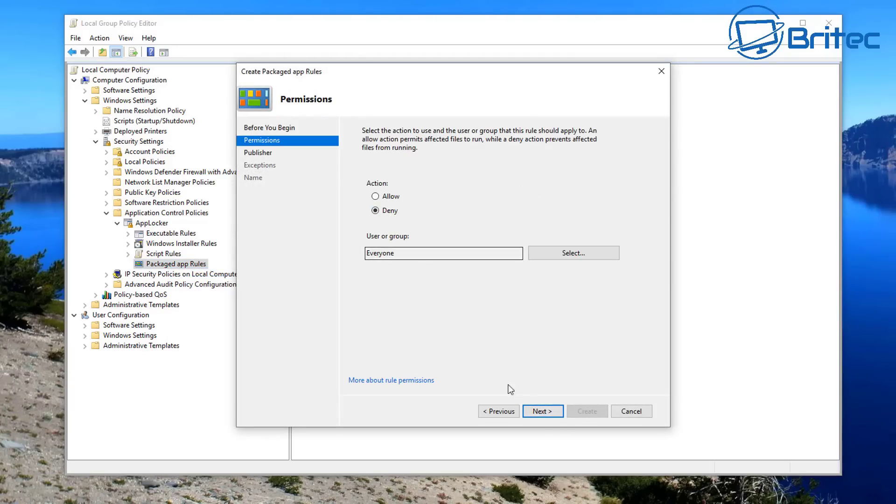
left_click(541, 413)
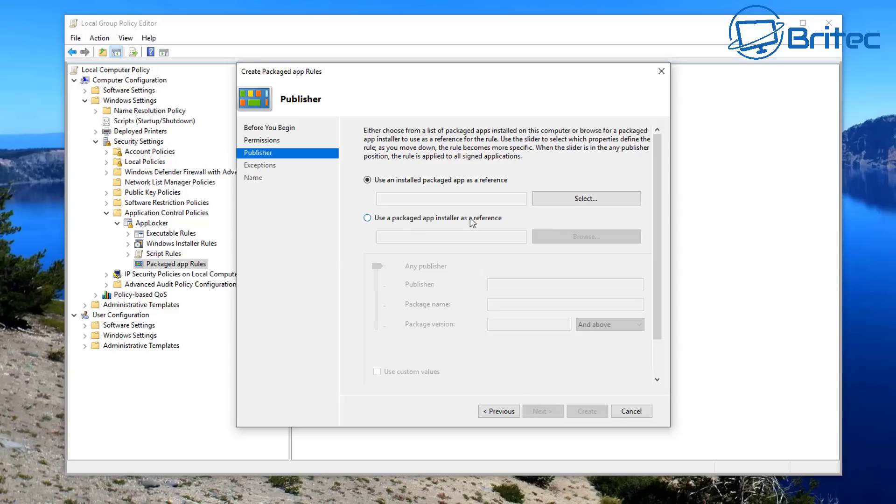
left_click(598, 199)
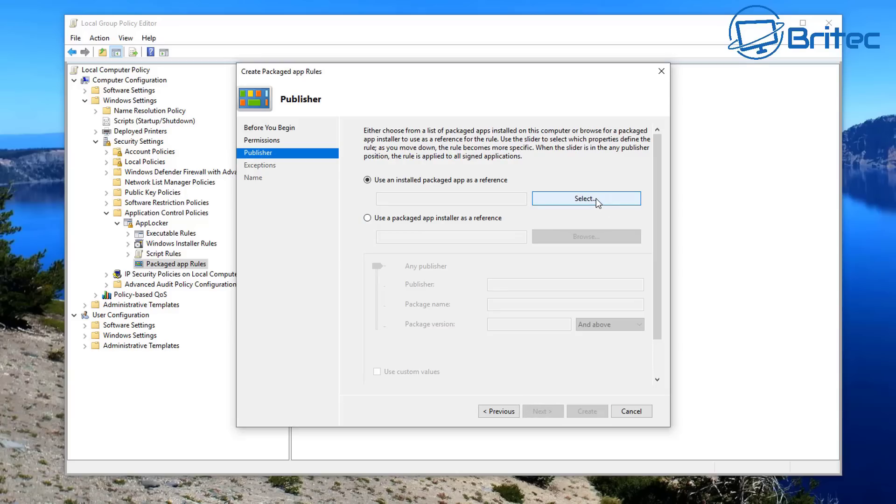
- Pick Cortana (Microsoft.Windows.Cortana, version 1.11.0.0) as the rule's reference app
left_click_drag(231, 21, 478, 141)
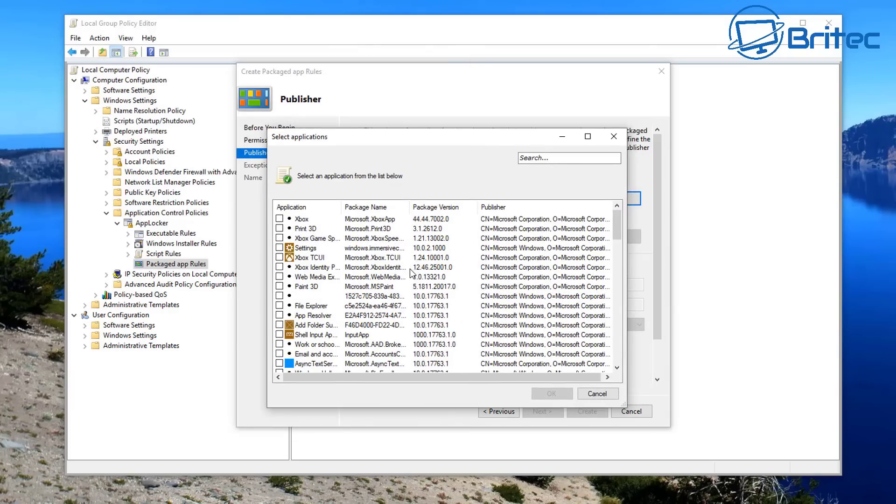
scroll(409, 275, "down", 4)
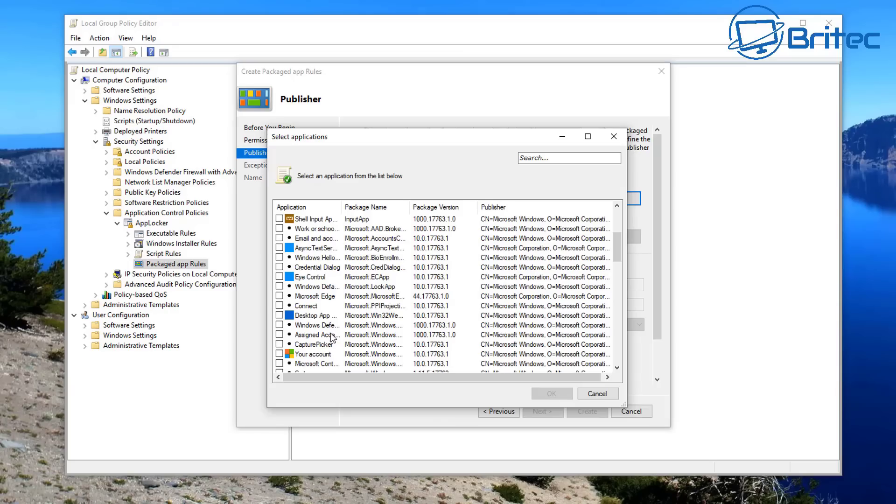
left_click_drag(341, 209, 404, 217)
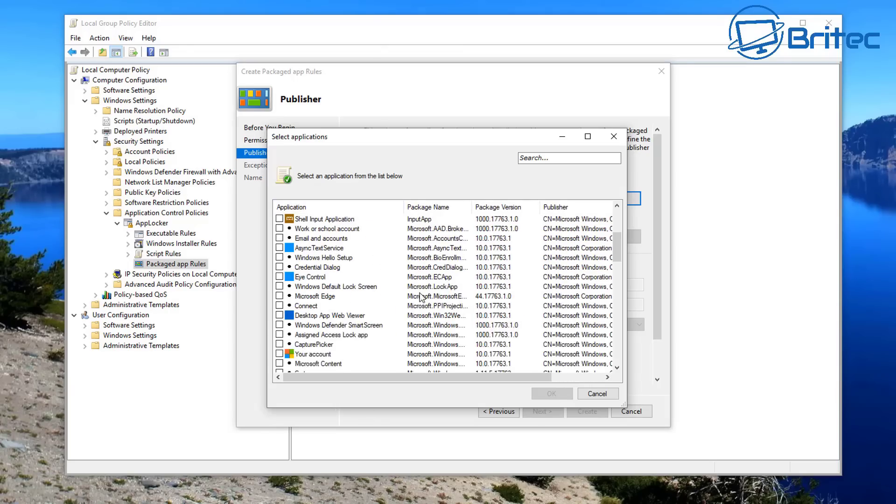
scroll(417, 301, "down", 3)
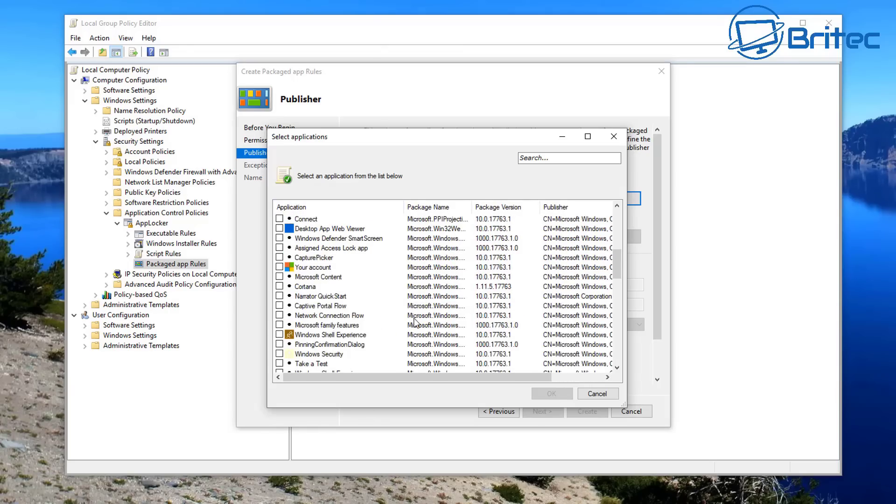
left_click(280, 286)
left_click(543, 396)
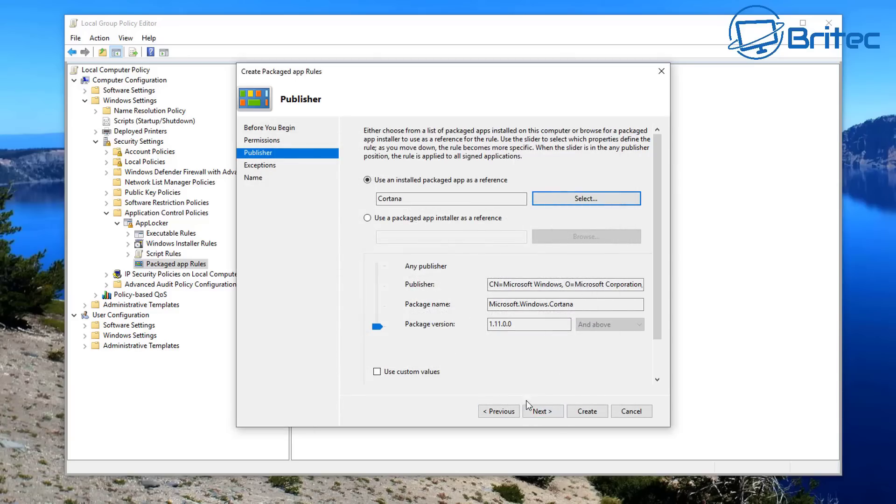
- Skip exceptions and create the Microsoft.Windows.Cortana Deny rule for Everyone
left_click(552, 414)
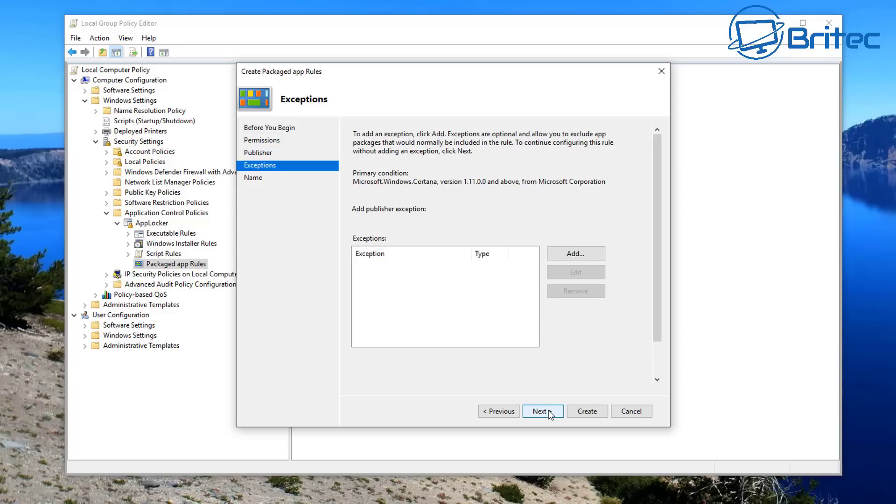
left_click(549, 414)
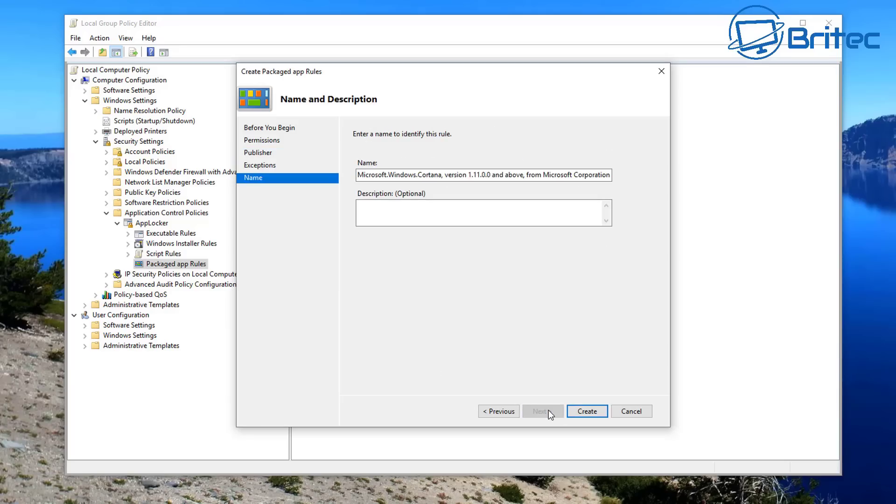
left_click(589, 411)
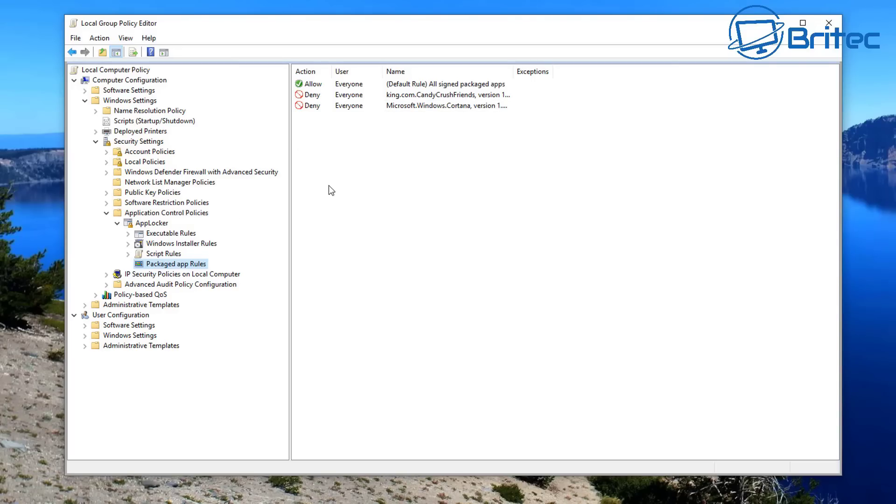
- Start a third packaged app rule set to Deny for Everyone, reaching the Publisher page
right_click(159, 264)
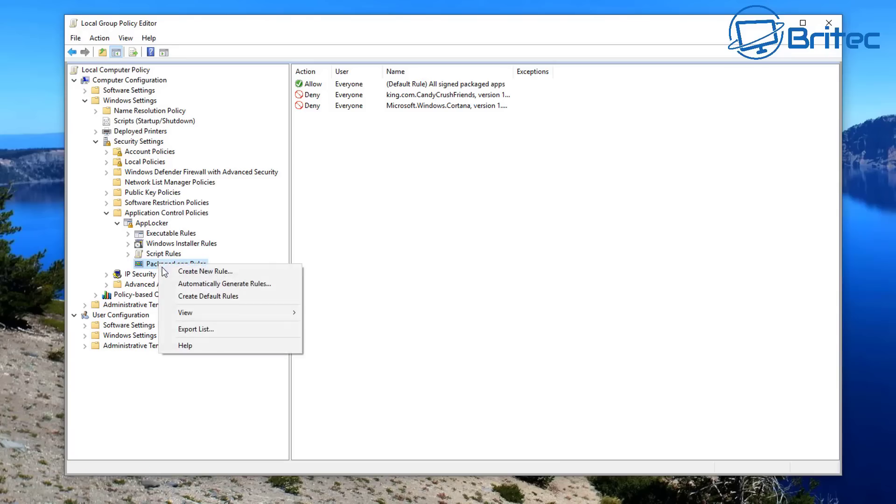
left_click(186, 273)
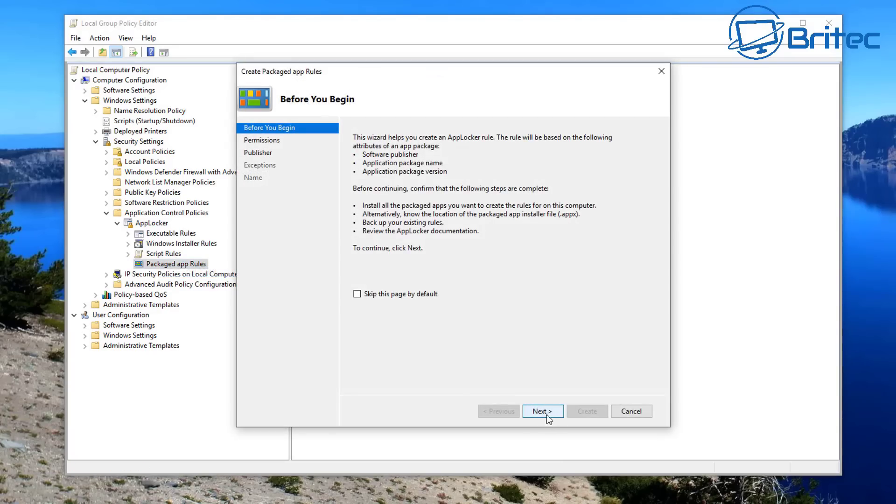
left_click(546, 411)
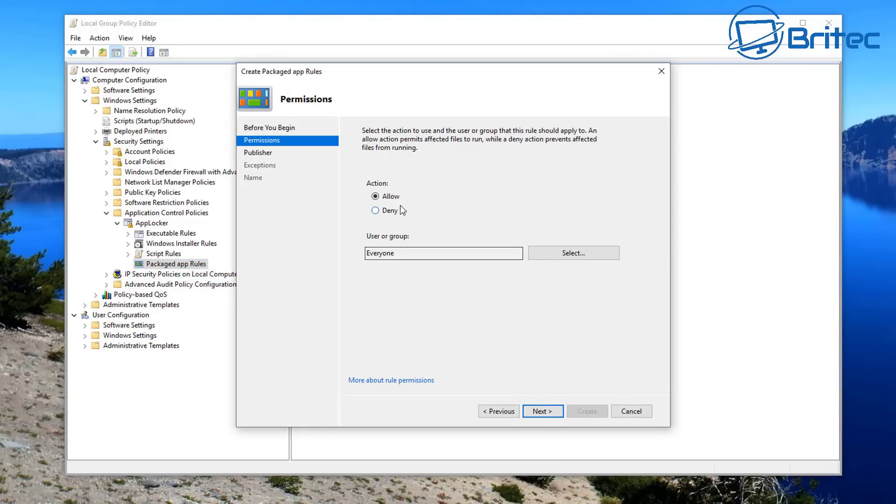
left_click(390, 212)
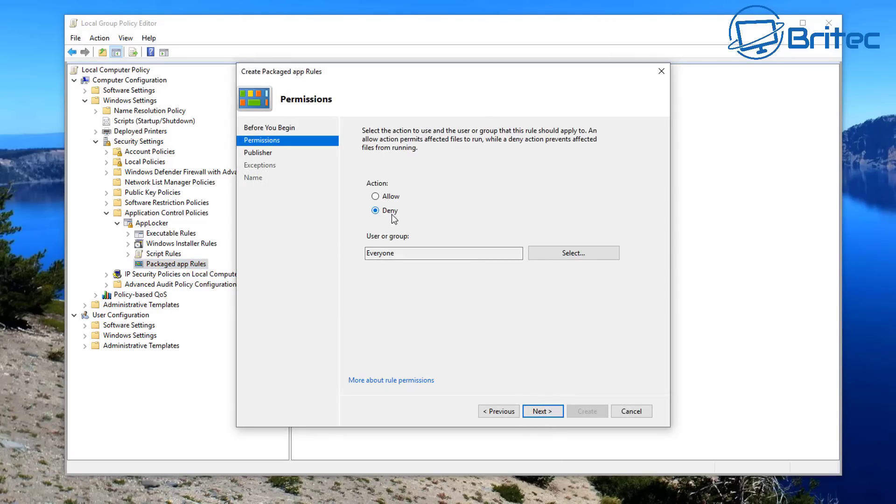
left_click(555, 409)
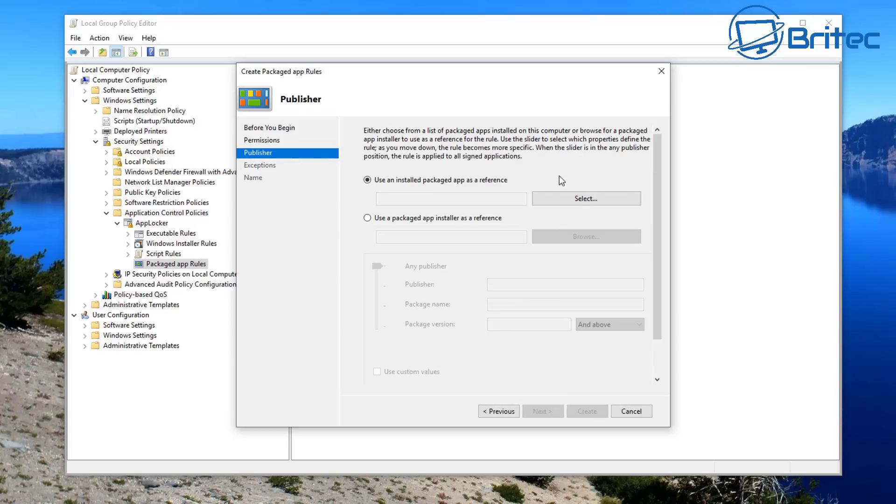
- Pick Skype (Microsoft.SkypeApp, version 14.41.0.0) as the third deny rule's reference app
left_click(575, 199)
left_click_drag(99, 26, 378, 136)
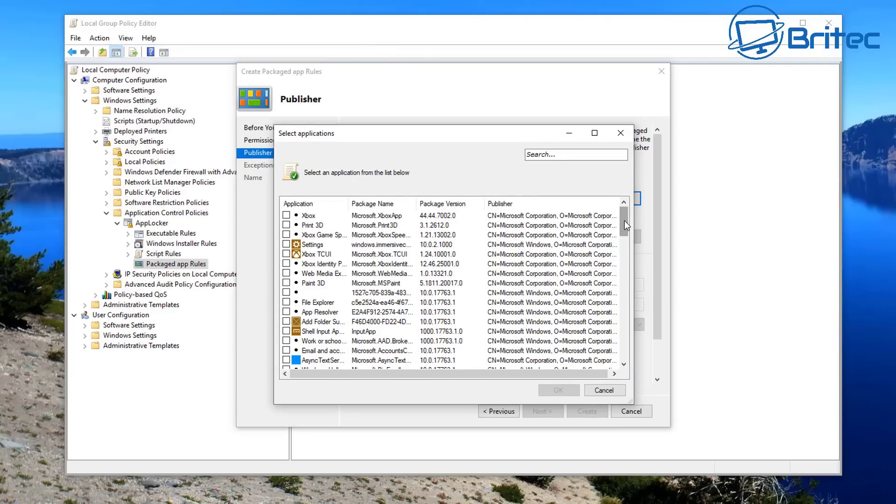
left_click_drag(627, 225, 635, 318)
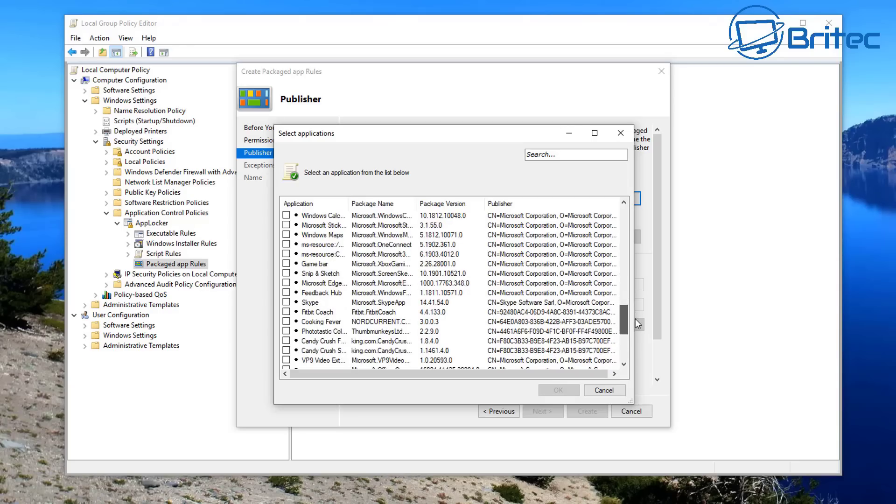
left_click(287, 302)
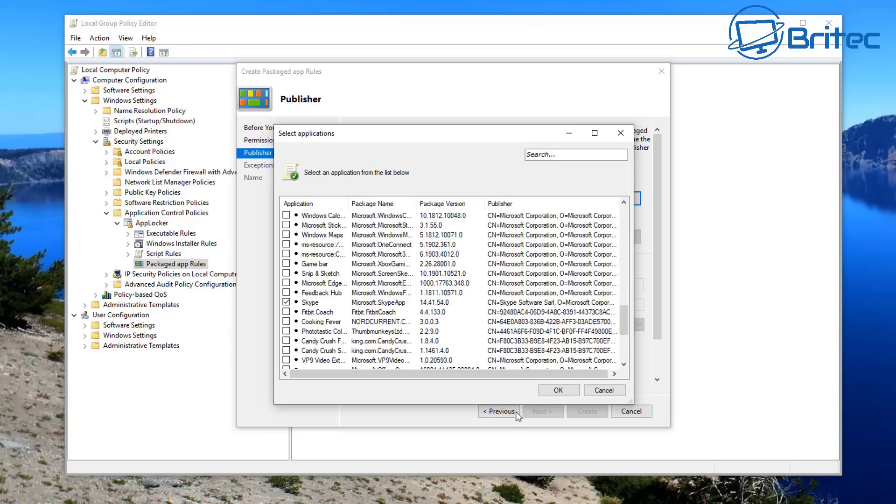
left_click(559, 391)
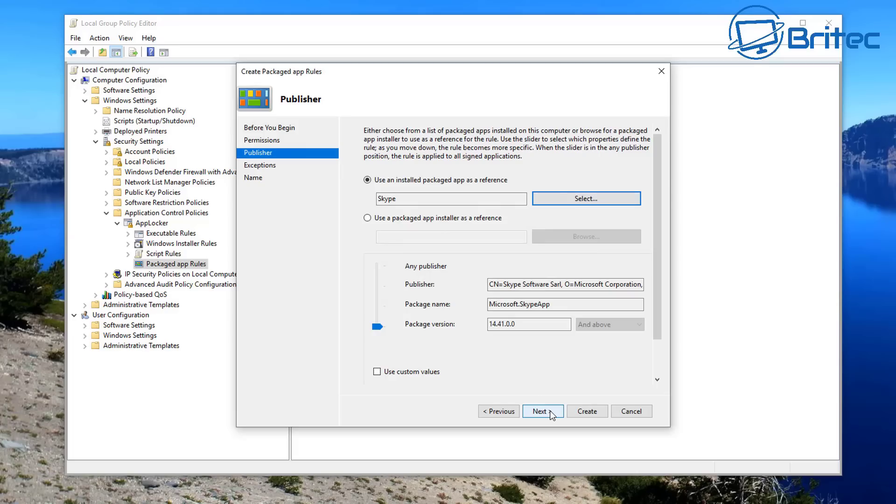
- Finish the wizard to create the Everyone Deny rule for Microsoft.SkypeApp 14.41.0.0 and above
mouse_move(378, 326)
left_mouse_down()
mouse_move(375, 270)
mouse_move(377, 339)
left_mouse_up()
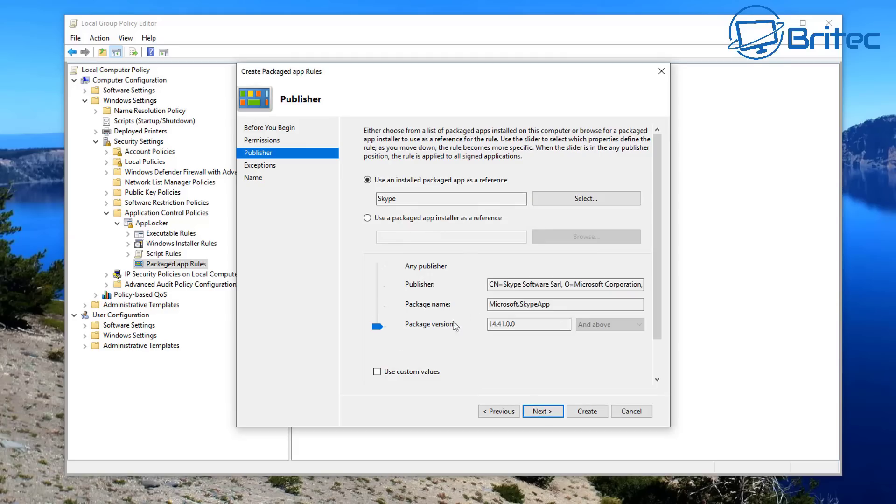
left_click(541, 410)
left_click(542, 410)
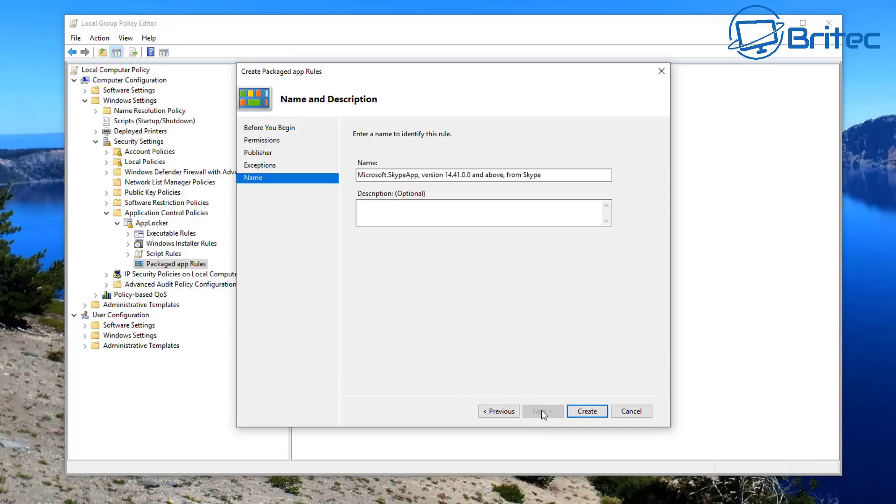
left_click(584, 413)
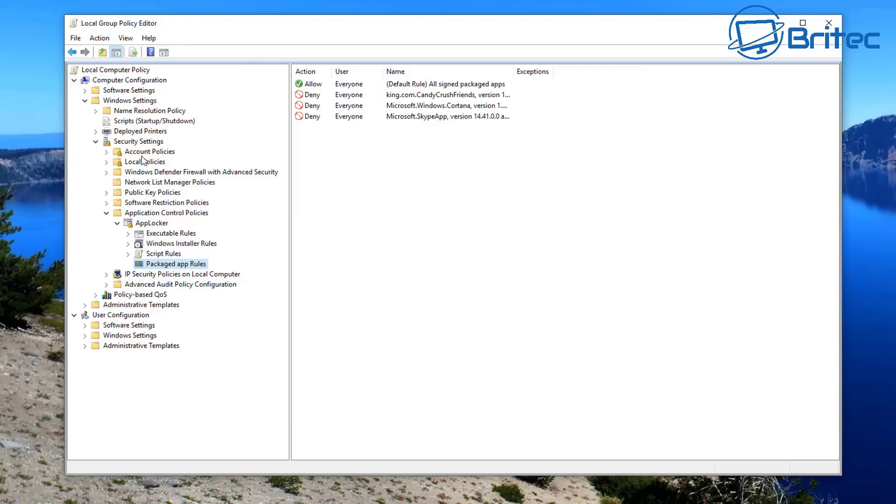
- Start a fourth packaged app rule and set its action to Deny for Everyone
right_click(162, 267)
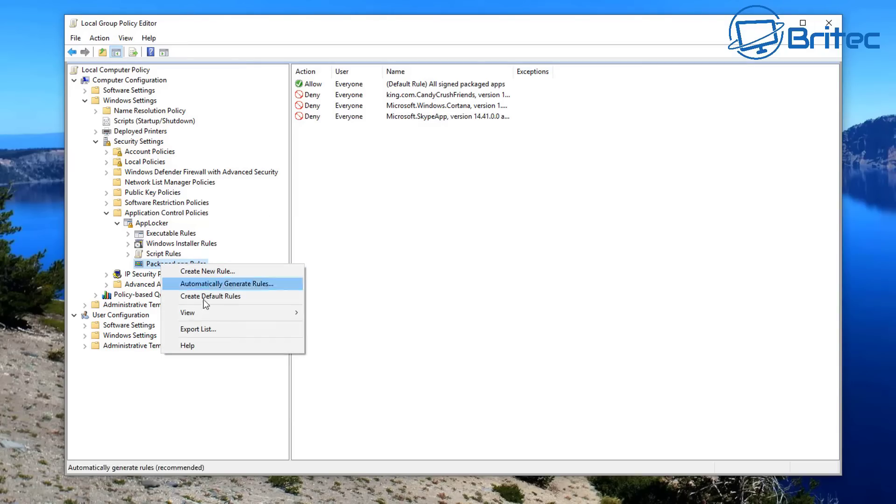
left_click(208, 273)
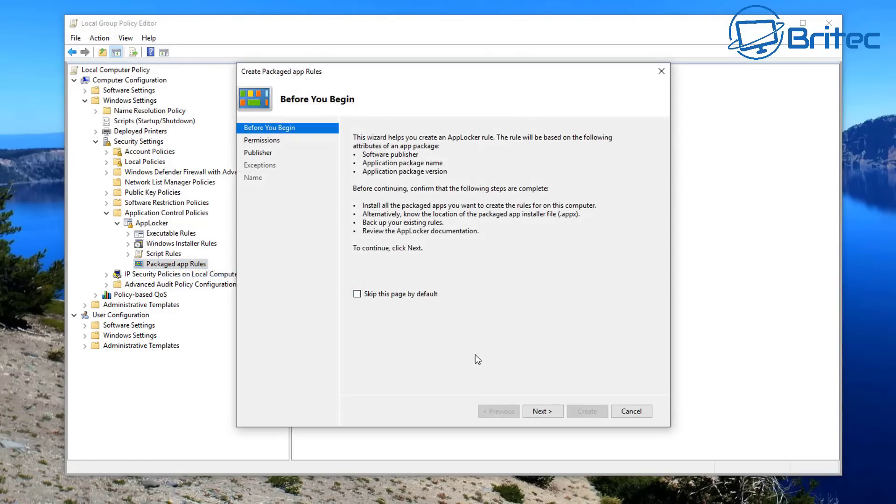
left_click(543, 412)
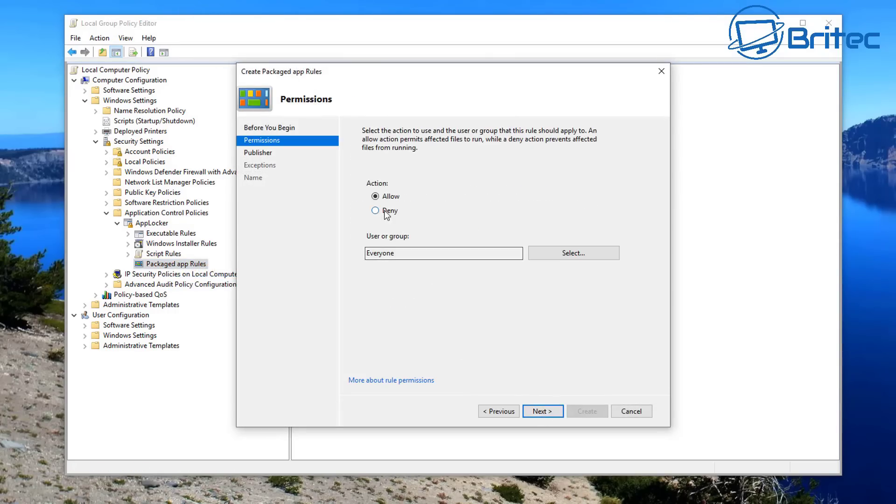
left_click(378, 322)
left_click(544, 413)
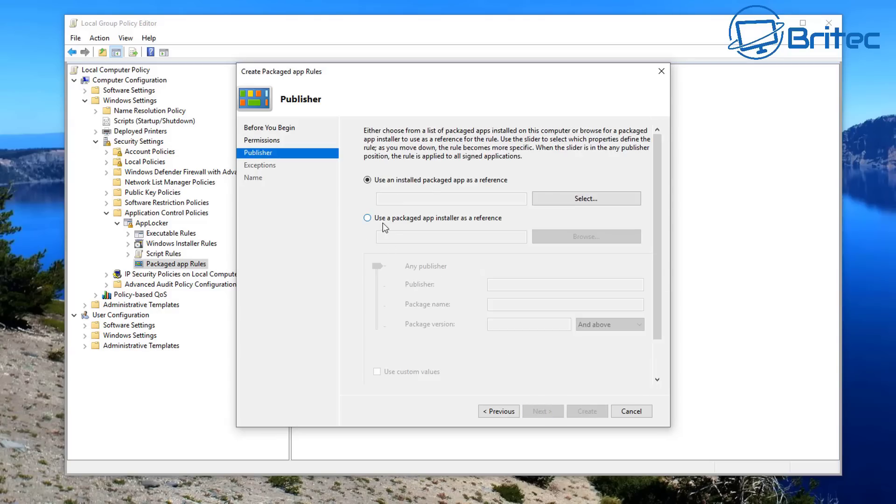
- Select Cooking Fever (NORDCURRENT.COOKINGFEVER, version 3.0.0.0) as the rule's reference app
left_click(568, 197)
left_click_drag(160, 60, 366, 117)
scroll(462, 270, "down", 5)
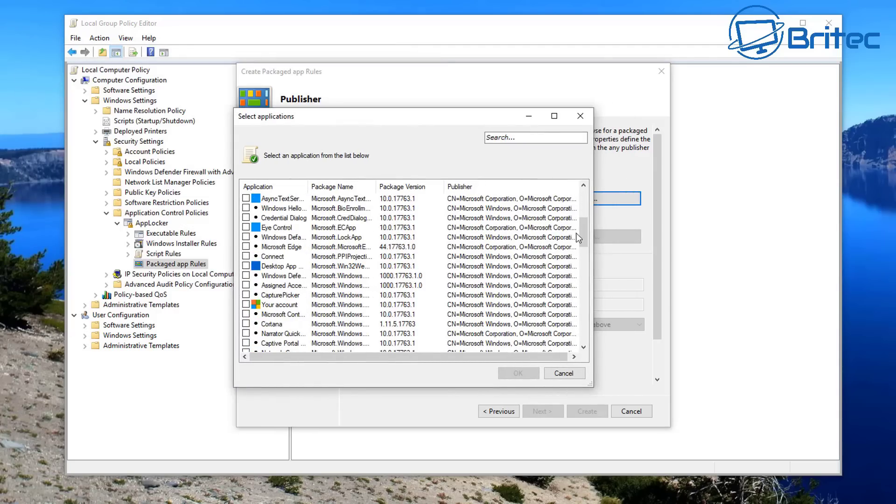
left_click_drag(584, 231, 592, 315)
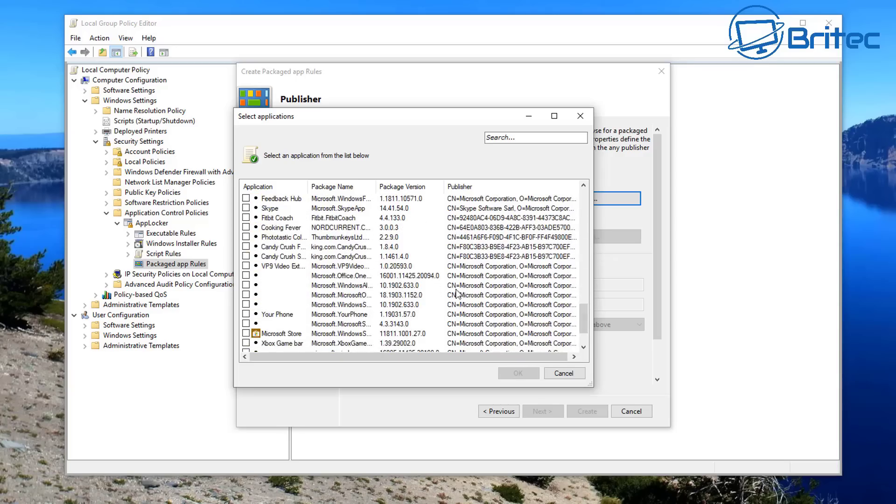
left_click_drag(308, 187, 360, 193)
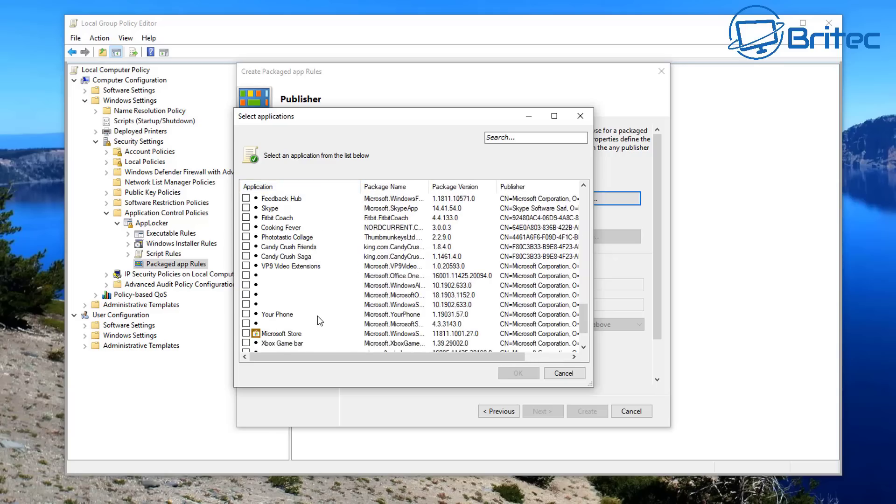
scroll(304, 320, "down", 2)
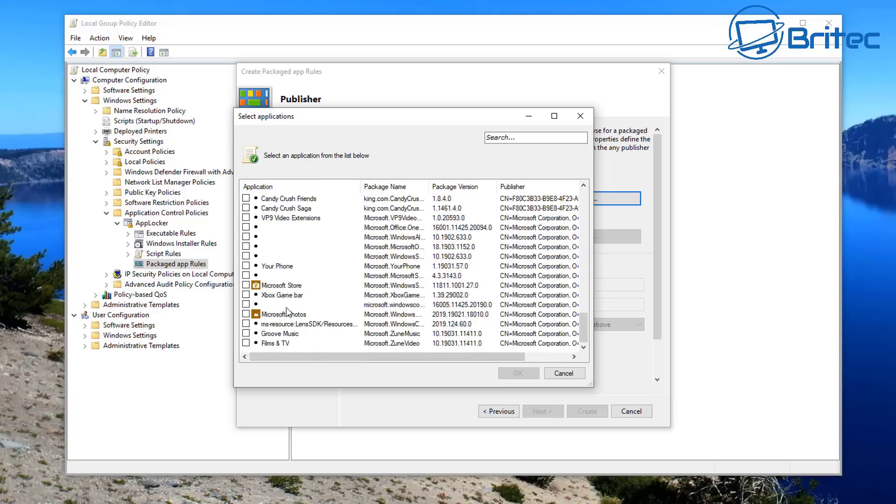
scroll(292, 308, "up", 2)
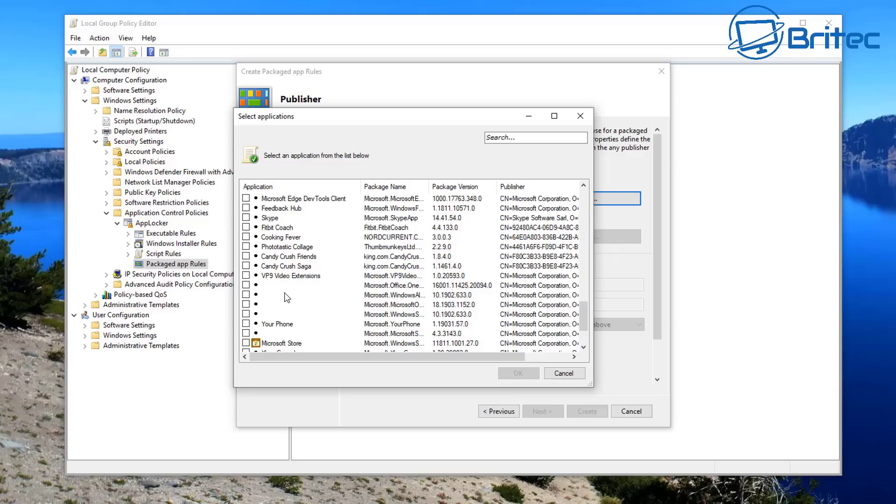
left_click(246, 237)
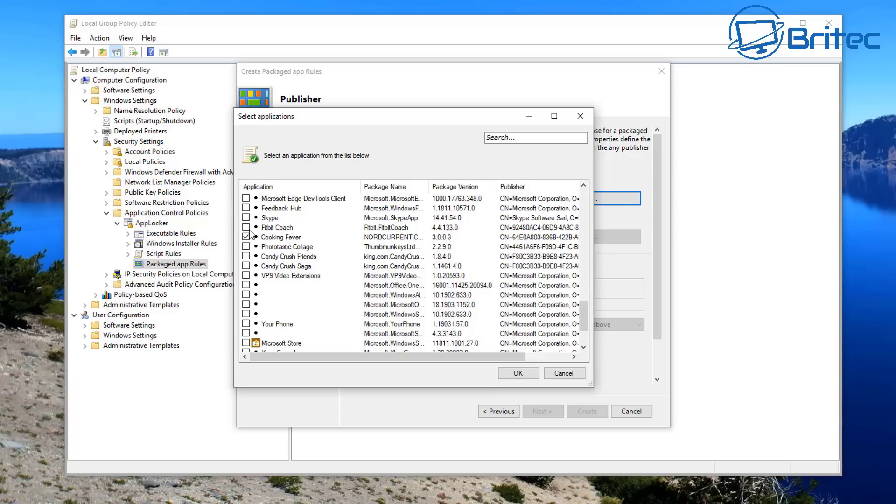
left_click(247, 237)
left_click(247, 238)
left_click(517, 373)
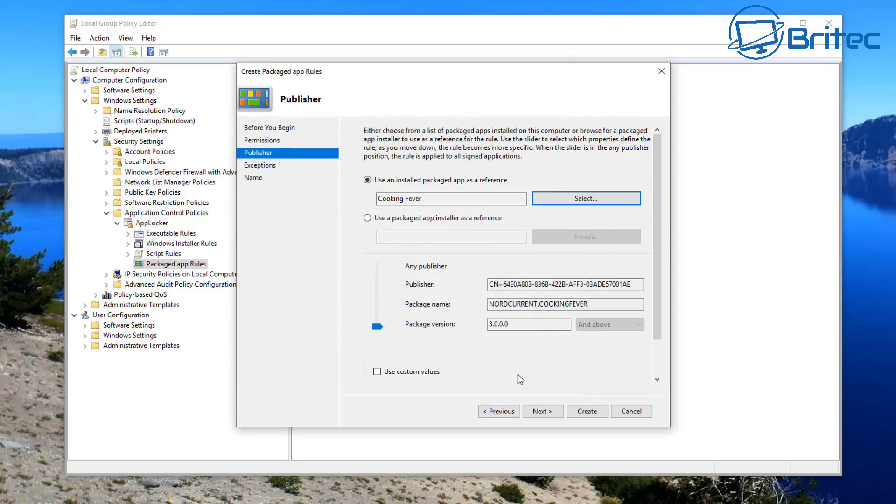
- Create the Deny rule for NORDCURRENT.COOKINGFEVER, version 3.0.0.0 and above
left_click(542, 411)
left_click(545, 411)
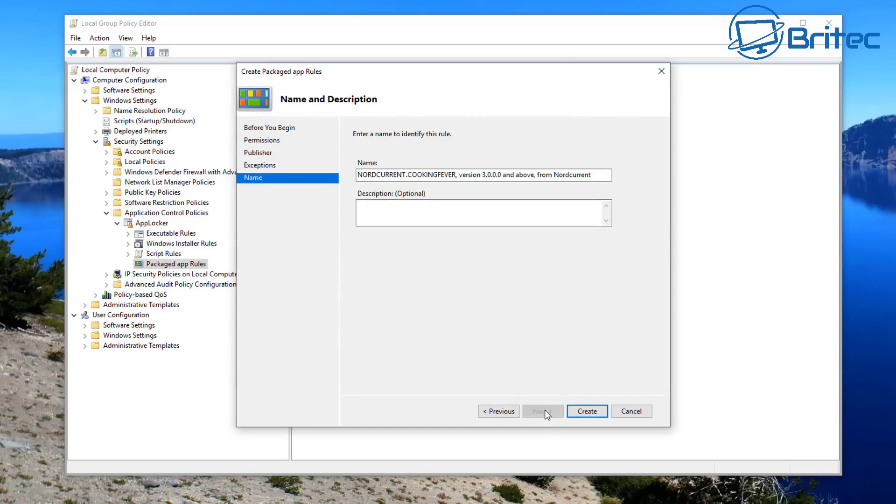
left_click(583, 412)
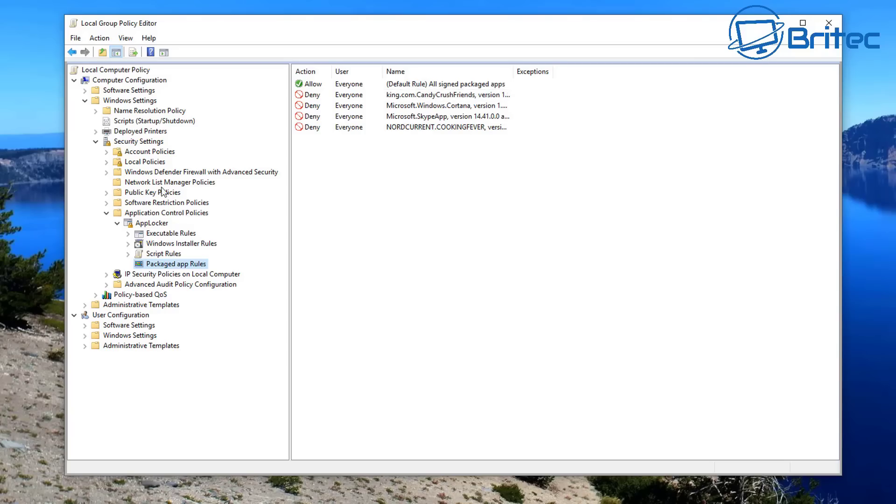
- Start another packaged app rule and set its action to Deny
right_click(165, 267)
left_click(205, 273)
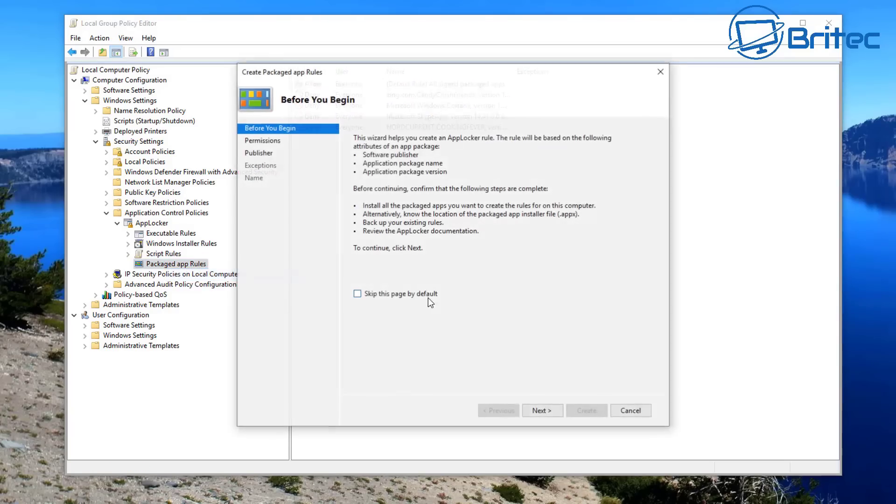
left_click(539, 411)
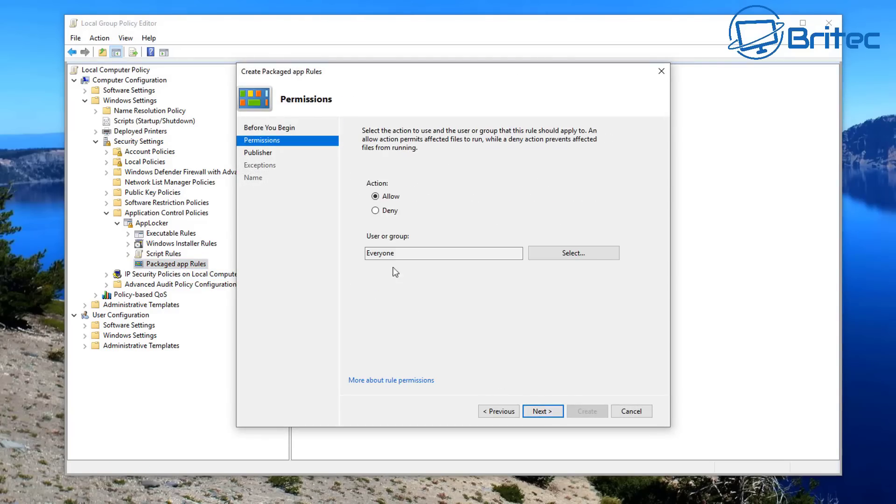
left_click(375, 210)
left_click(544, 410)
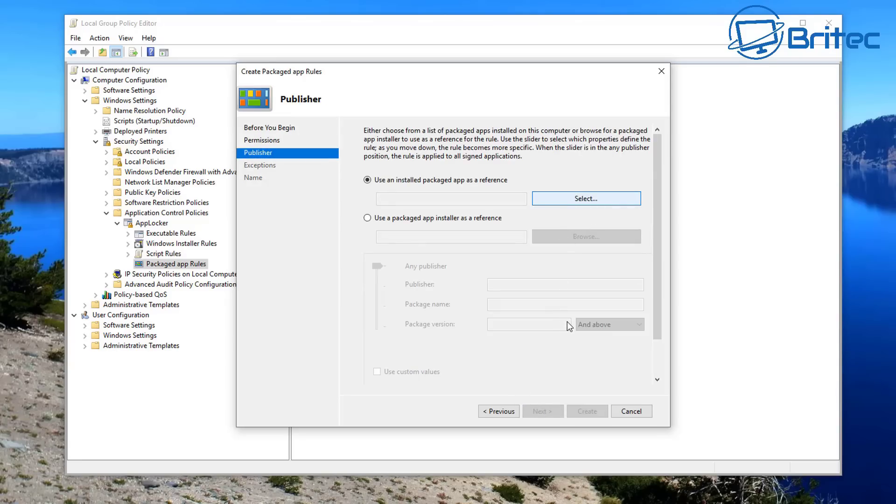
- Choose Candy Crush Saga (king.com.CandyCrushSaga) as the reference app and create the Deny rule
key("Return")
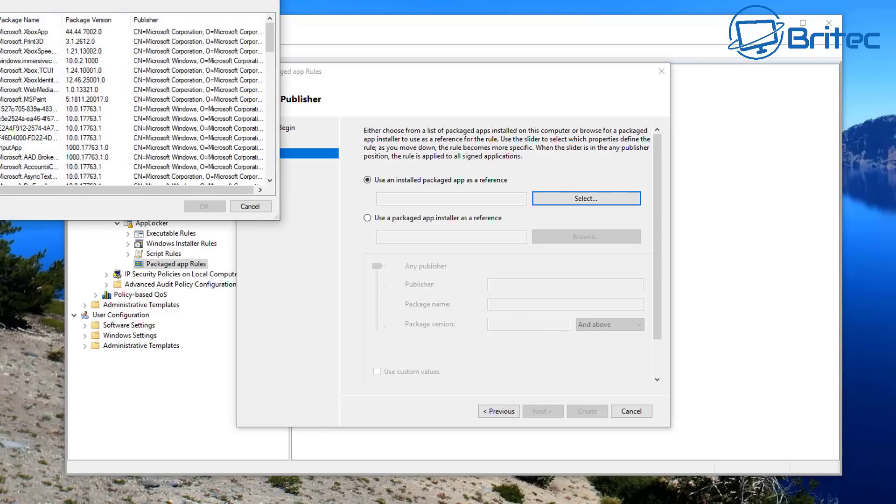
left_click_drag(140, 5, 480, 122)
scroll(354, 310, "down", 8)
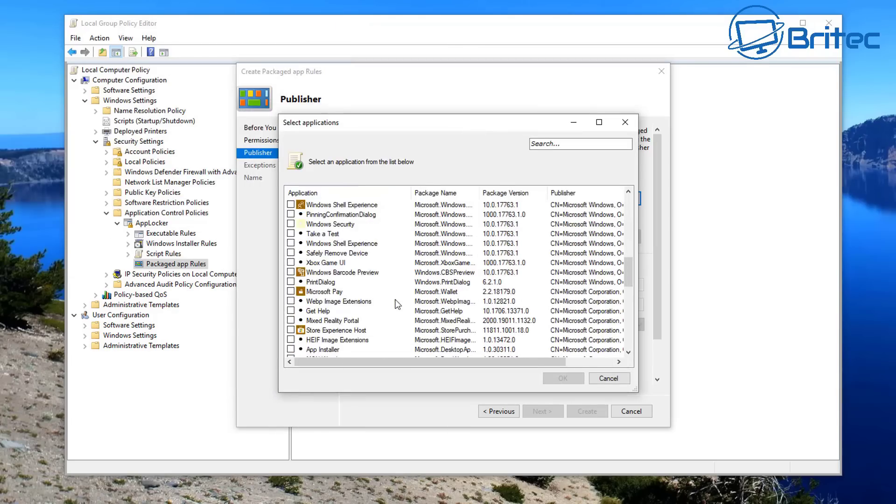
scroll(369, 304, "down", 4)
scroll(366, 302, "down", 3)
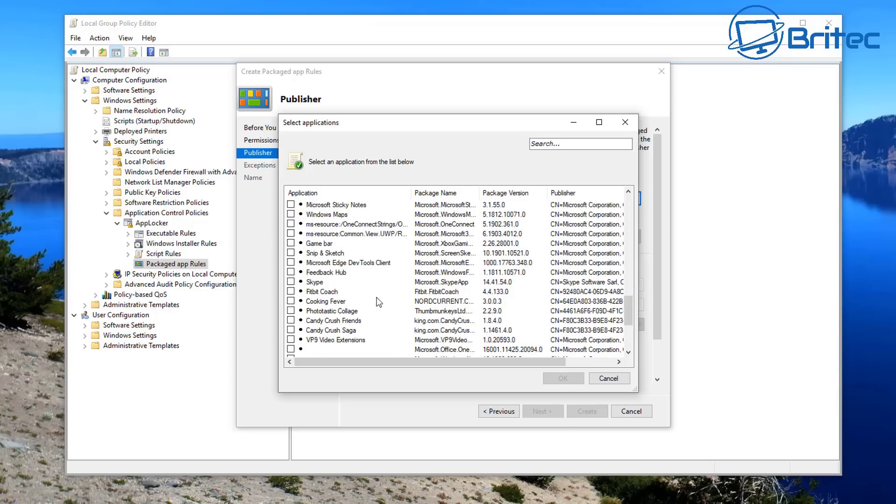
left_click(292, 335)
left_click(563, 378)
left_click(587, 411)
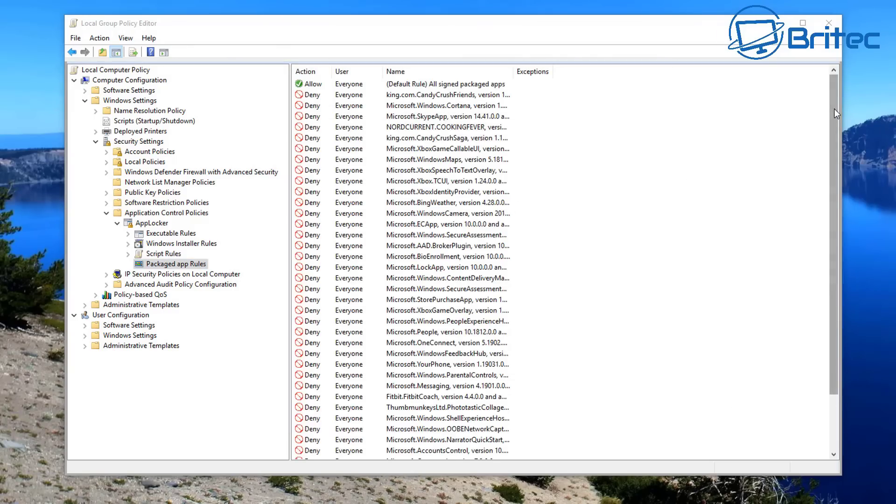
- Export the Packaged app Rules list to Documents as the tab-delimited text file blocked-apps
left_click_drag(834, 110, 837, 166)
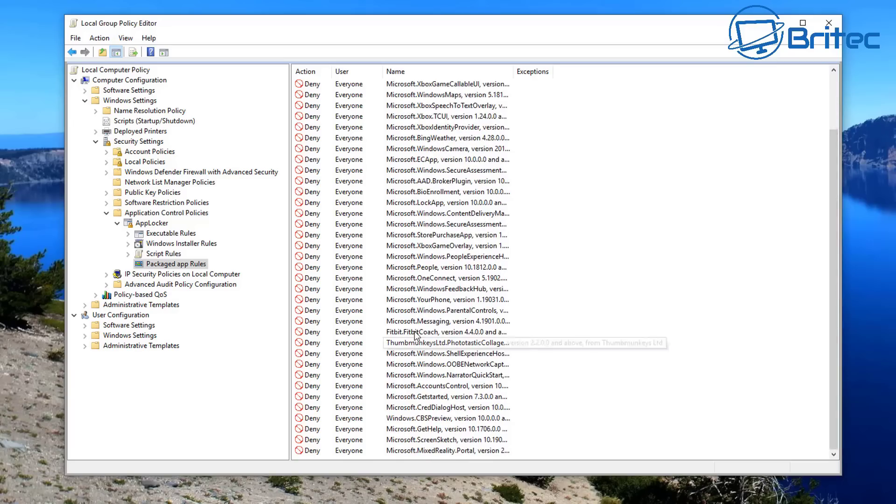
scroll(417, 336, "up", 3)
scroll(420, 401, "down", 3)
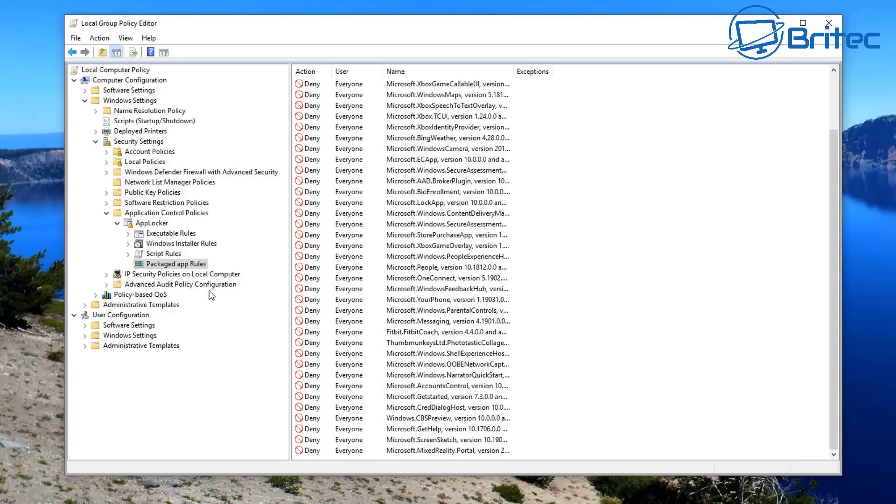
right_click(185, 266)
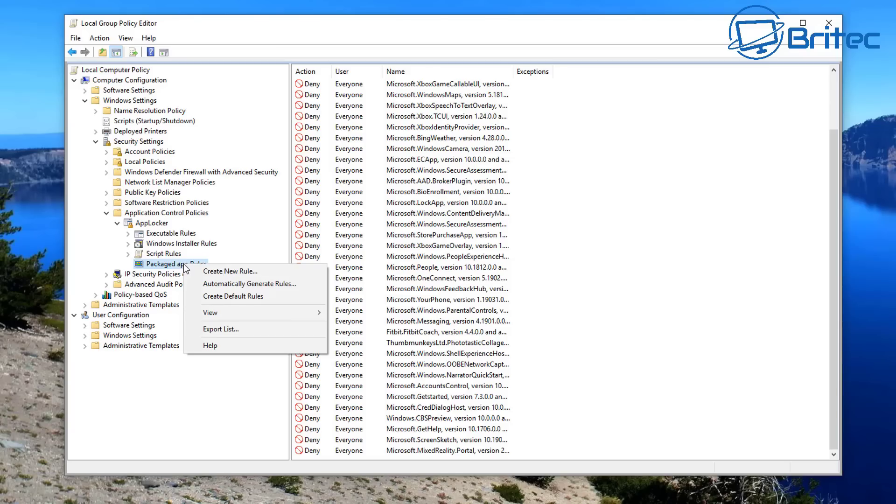
left_click(236, 330)
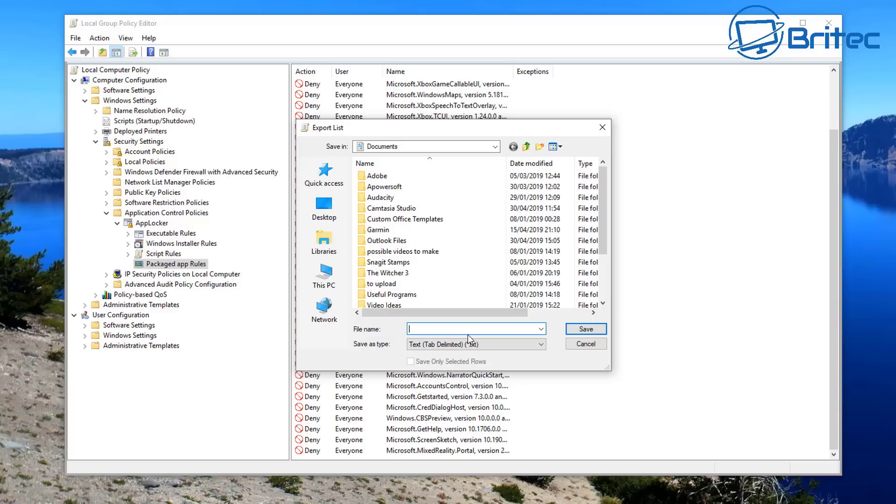
type("blocked-apps")
left_click(584, 329)
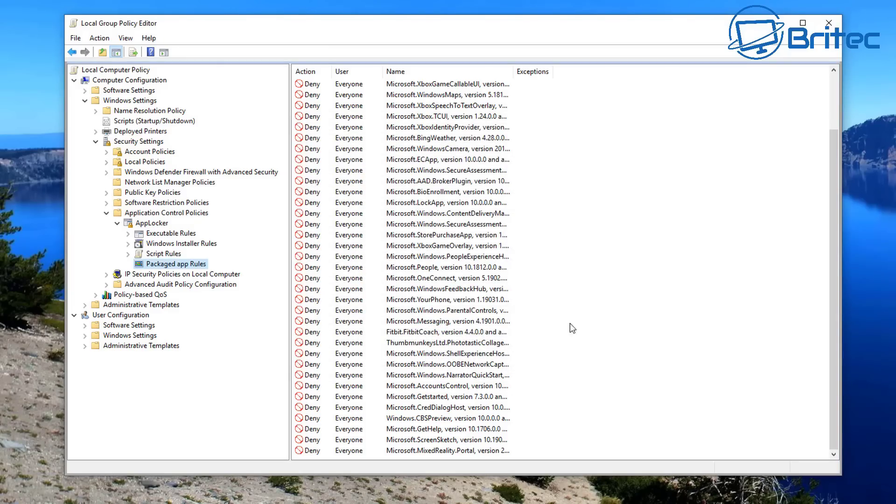
- Start a new packaged app rule and set its action to Deny
right_click(170, 264)
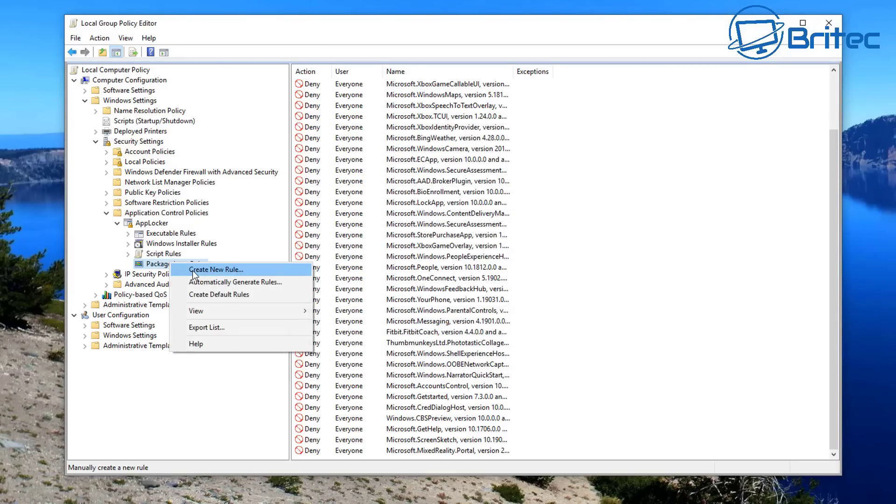
left_click(193, 271)
left_click(543, 412)
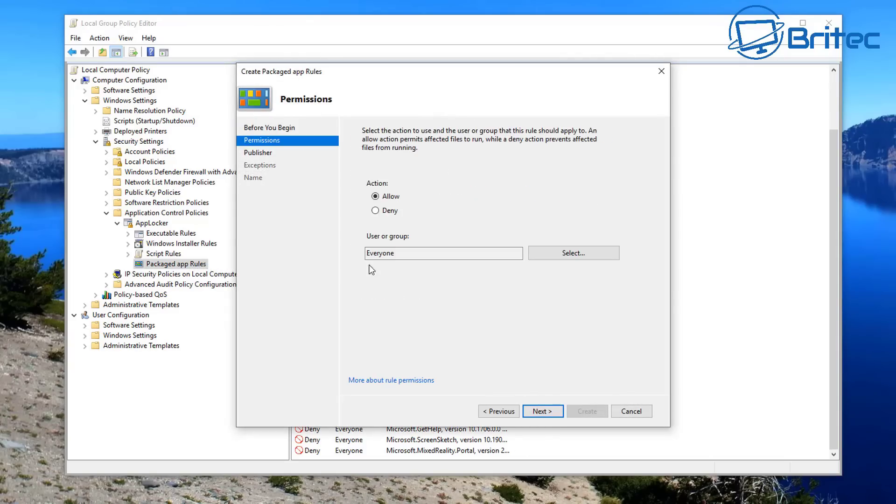
left_click(378, 211)
left_click(542, 412)
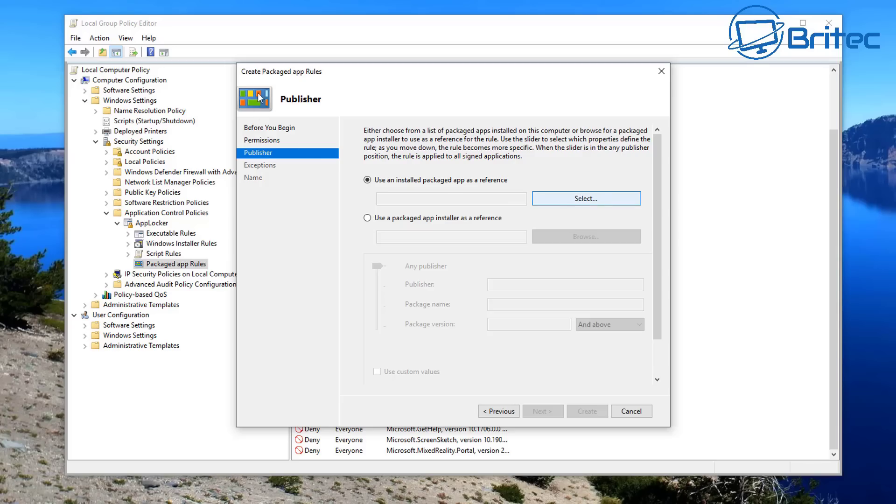
- Choose Microsoft.WindowsAlarms as the reference app and create the Deny rule
left_click(577, 203)
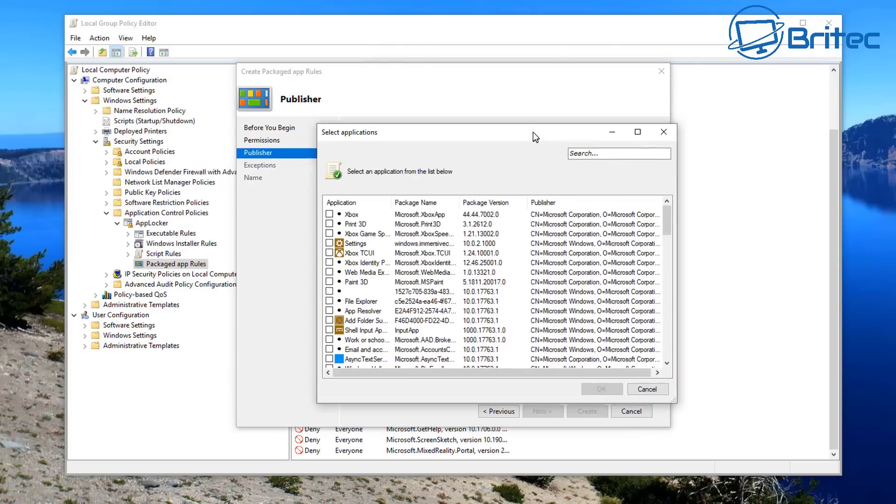
left_click_drag(664, 224, 666, 345)
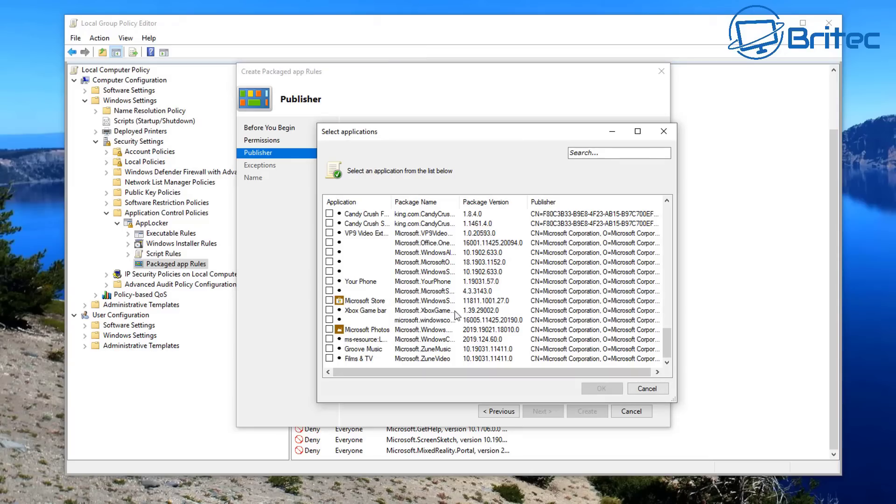
double_click(456, 205)
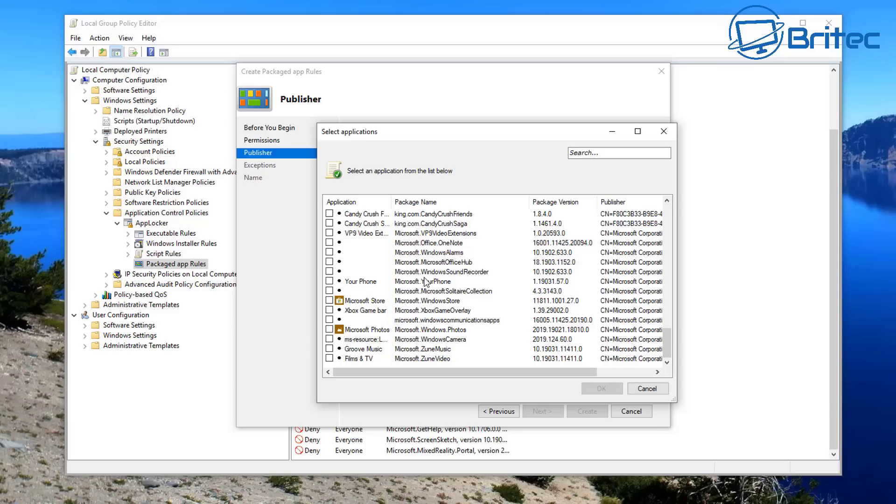
left_click(330, 252)
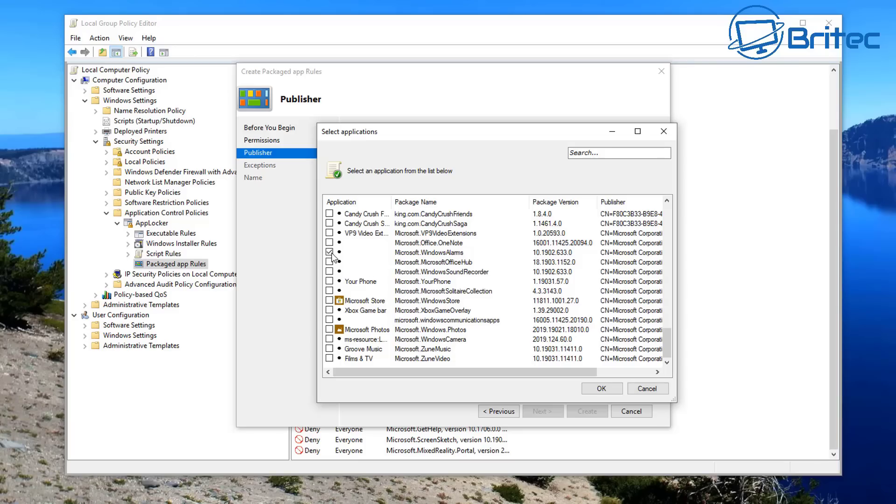
left_click(602, 389)
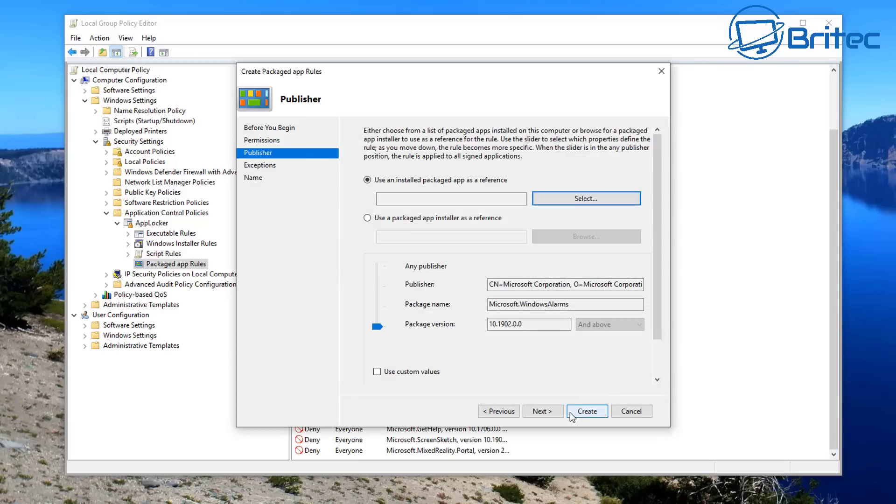
left_click(548, 409)
left_click(548, 410)
left_click(587, 410)
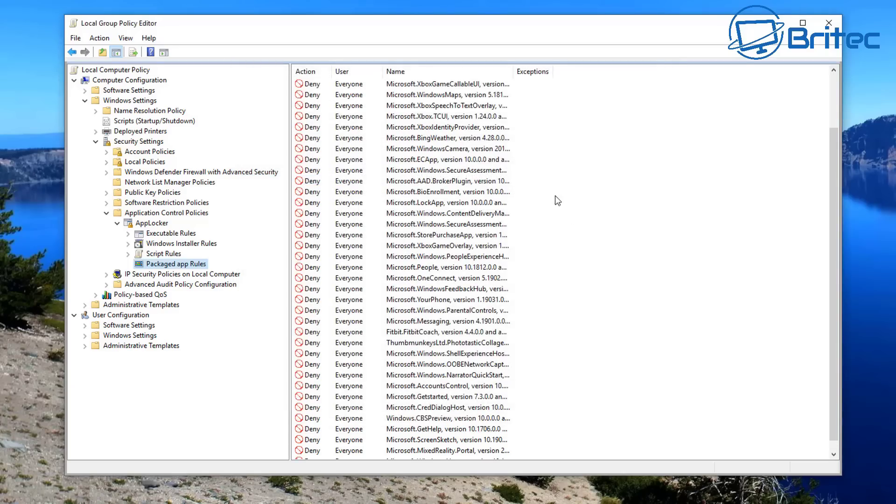
scroll(505, 360, "down", 1)
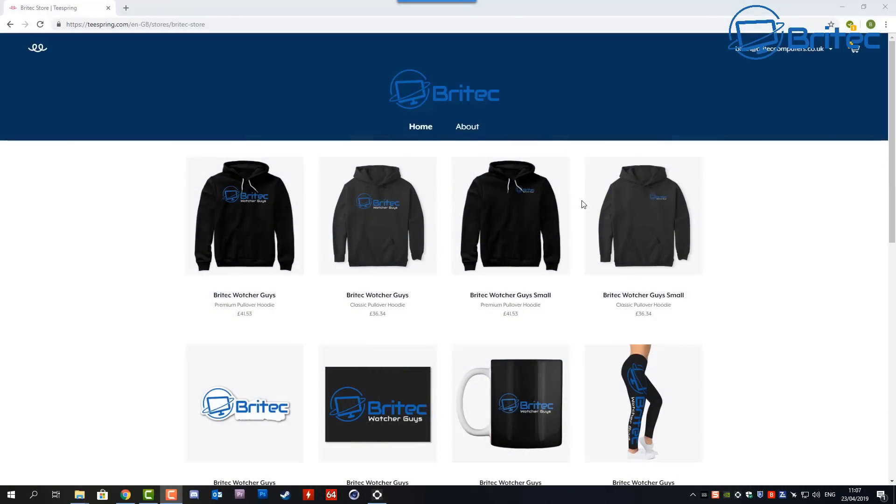
- Open the product page for the Britec Wotcher Guys Small hoodie, the third hoodie listed
left_click(523, 211)
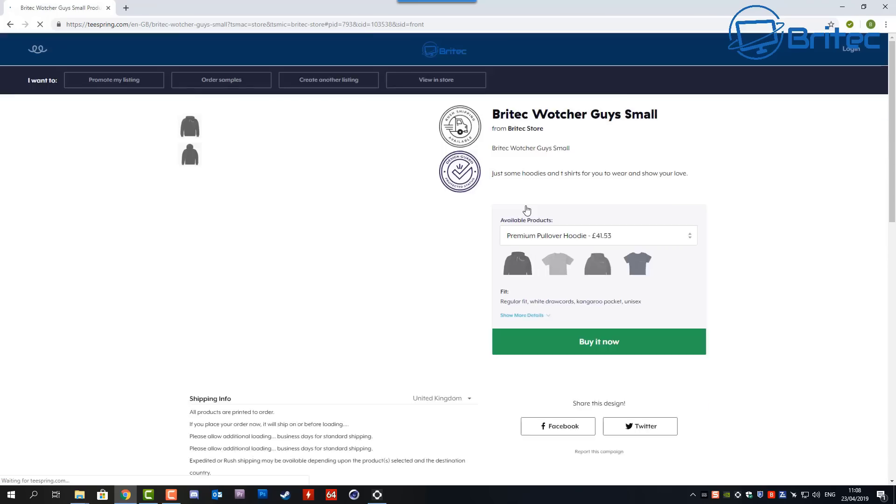
mouse_move(399, 221)
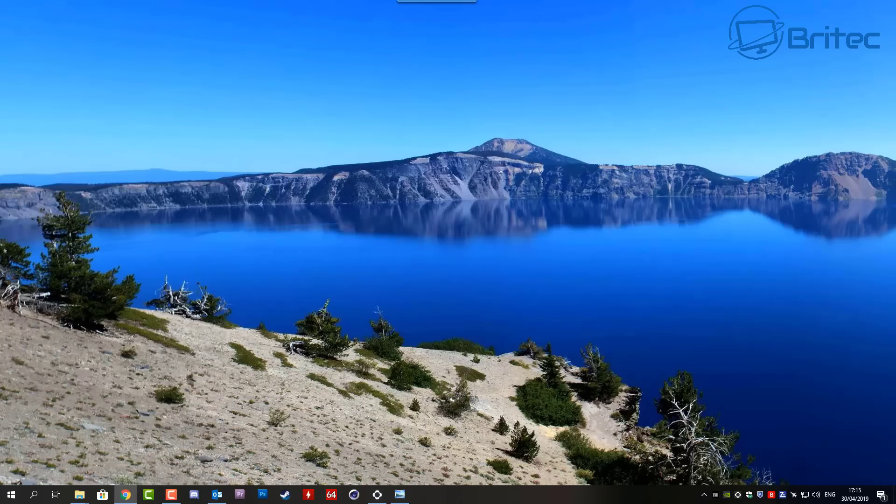
- Bring up the Britec YouTube channel in Chrome and subscribe, showing SUBSCRIBED 206K
left_click(125, 495)
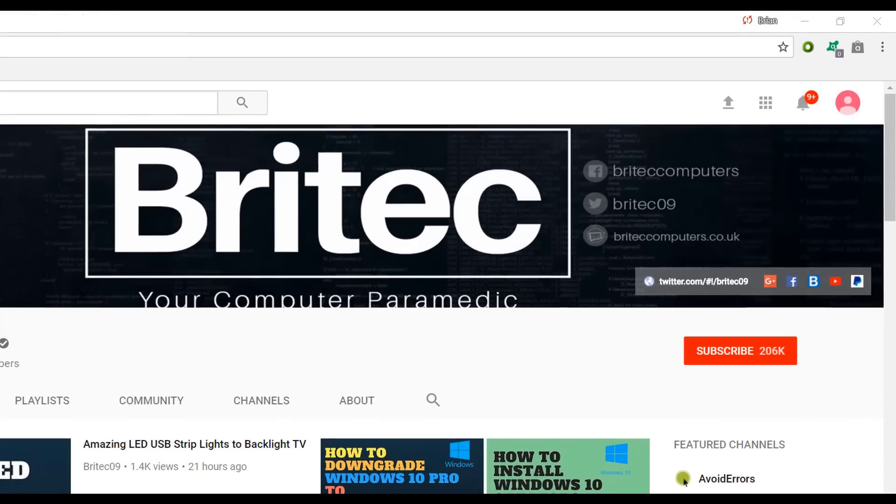
left_click(752, 361)
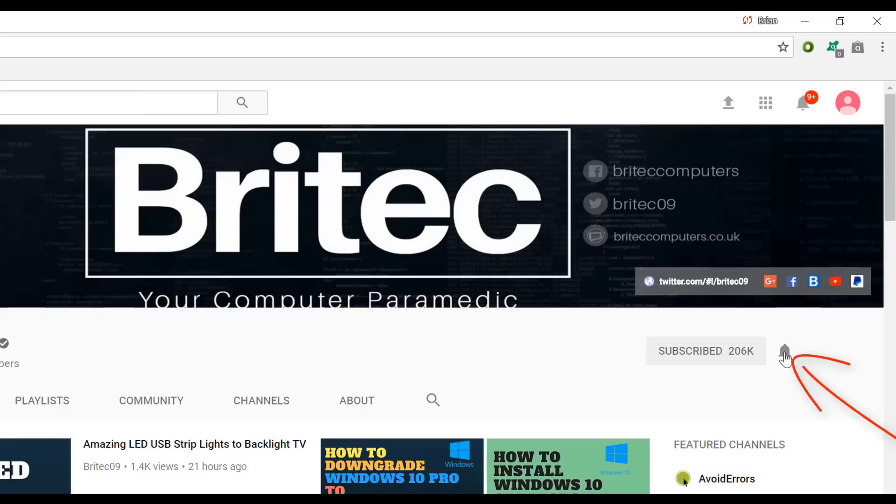